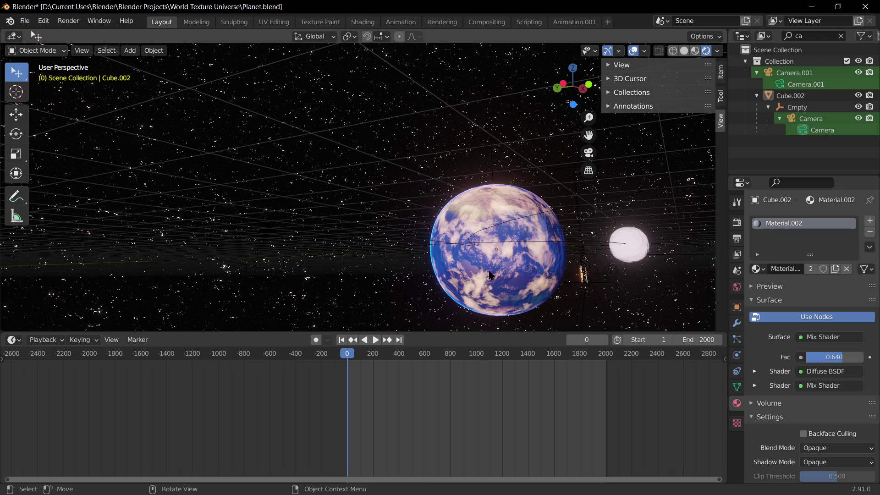
# Select the planet sphere and inspect its rendered surface up close through the camera view
pyautogui.moveTo(595, 258); pyautogui.dragTo(494, 204, button='middle')
pyautogui.click(494, 204)
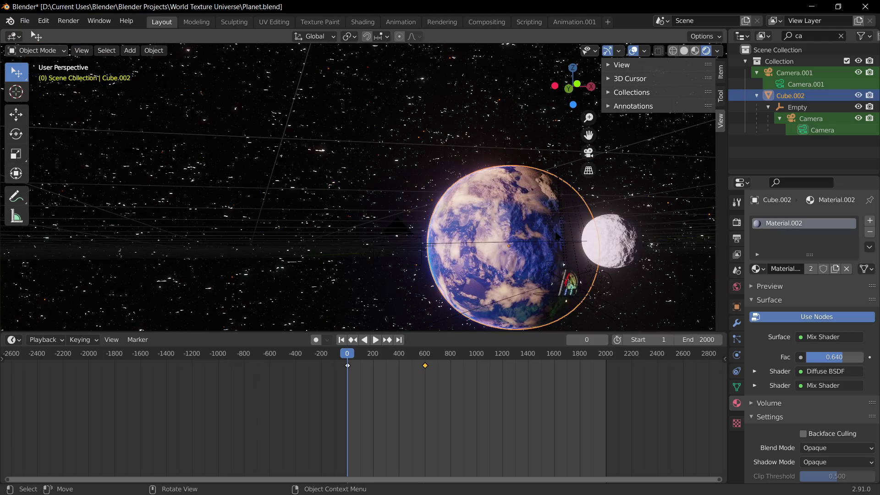
pyautogui.press('KP_0')
pyautogui.scroll(4, 391, 188)
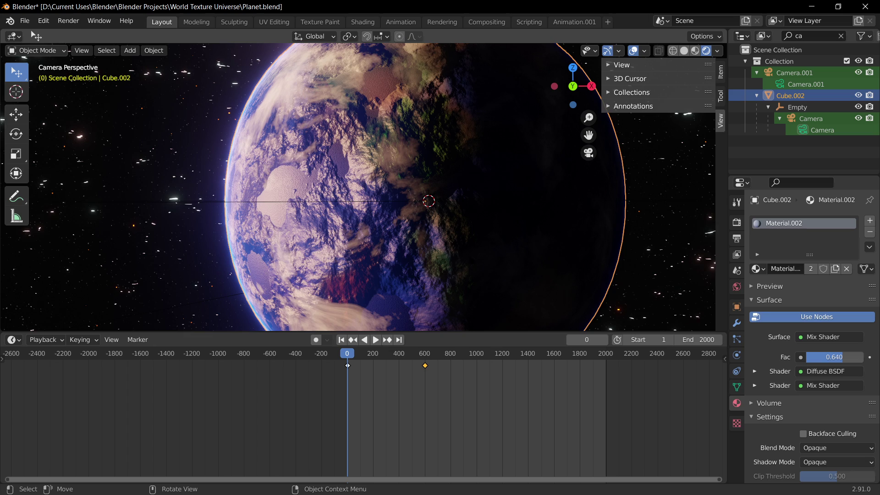
pyautogui.scroll(1, 390, 188)
pyautogui.scroll(1, 341, 181)
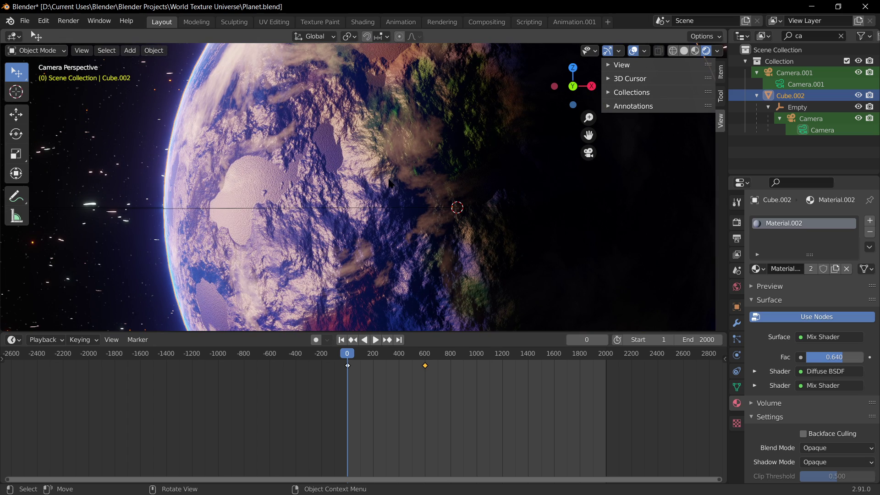
pyautogui.scroll(1, 357, 187)
pyautogui.keyDown('shift'); pyautogui.moveTo(358, 187); pyautogui.dragTo(259, 221, button='middle'); pyautogui.keyUp('shift')
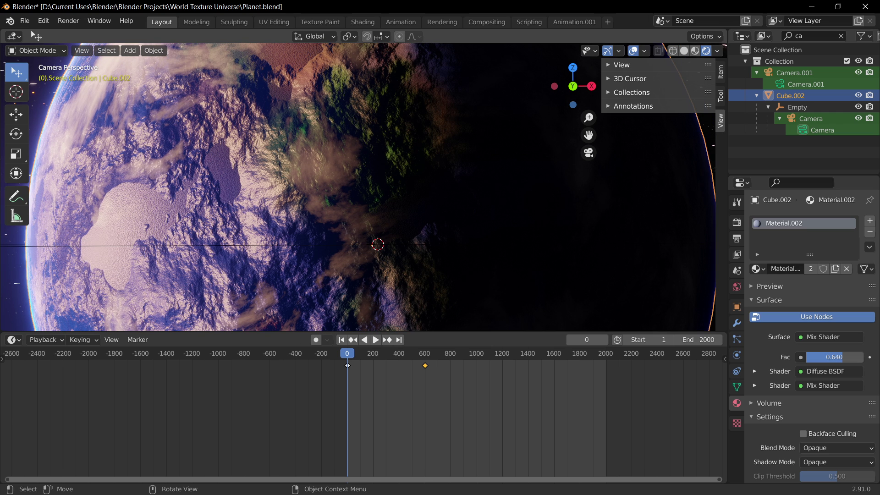
pyautogui.scroll(-1, 357, 187)
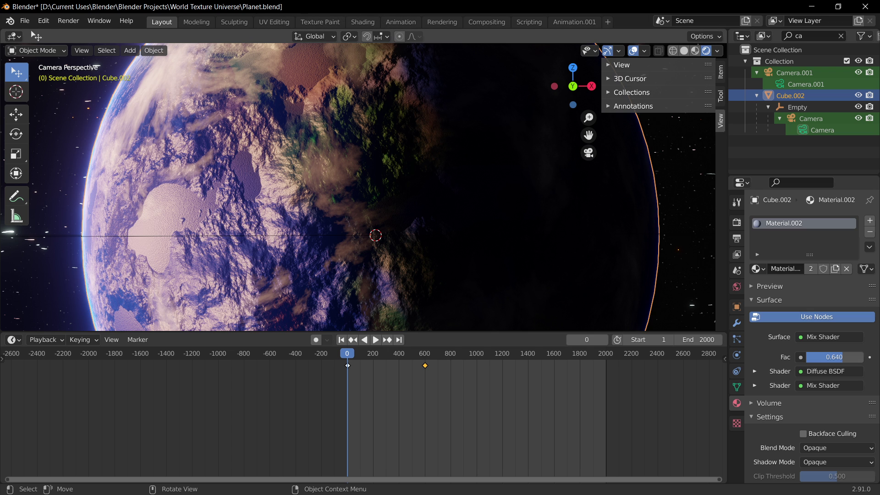
pyautogui.scroll(-3, 358, 187)
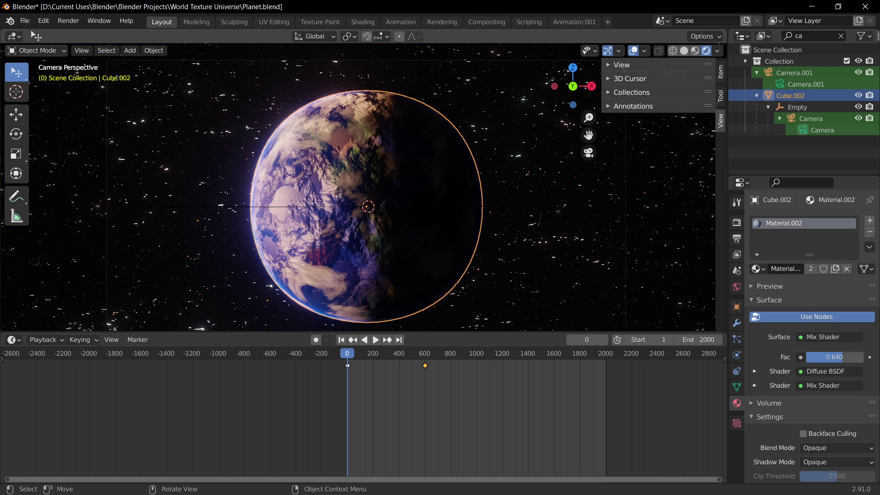
# Examine the planet in Material Preview shading and its mesh in Edit Mode, ending in Object Mode at the camera view
pyautogui.click(694, 50)
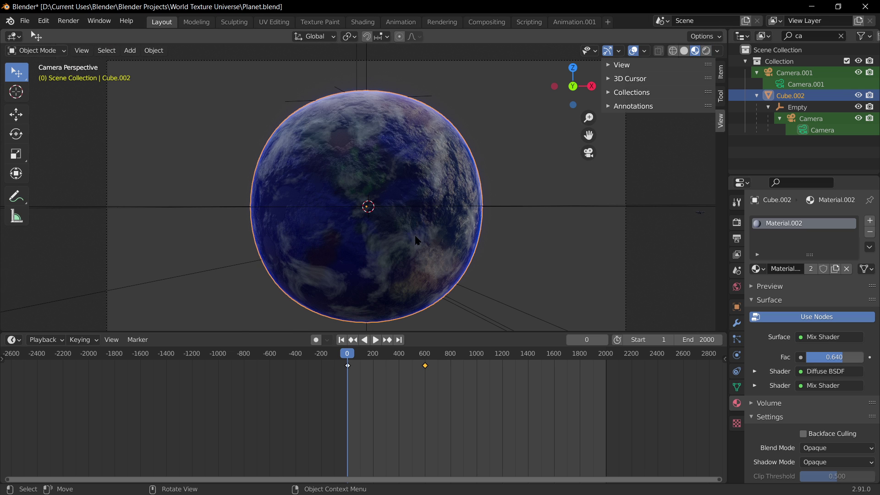
pyautogui.scroll(2, 450, 178)
pyautogui.scroll(-2, 451, 178)
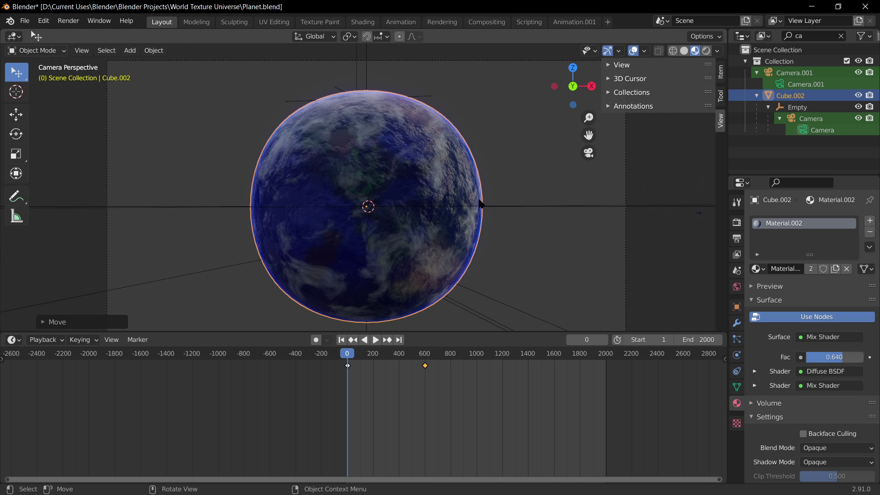
pyautogui.press('Tab')
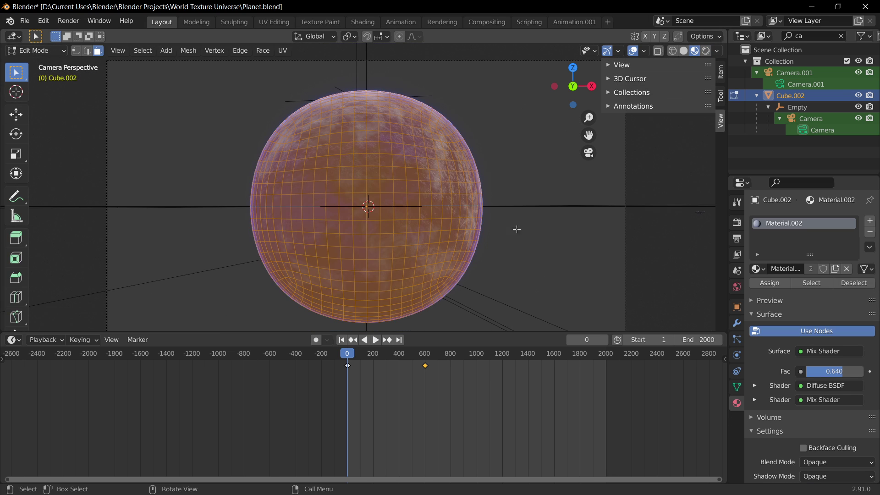
pyautogui.moveTo(504, 185); pyautogui.dragTo(329, 151, button='middle')
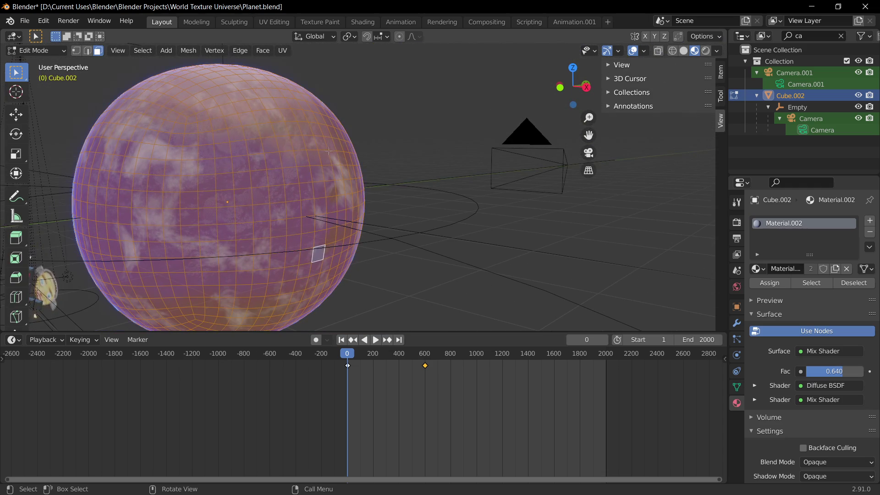
pyautogui.moveTo(292, 202); pyautogui.dragTo(259, 122, button='middle')
pyautogui.press('Tab')
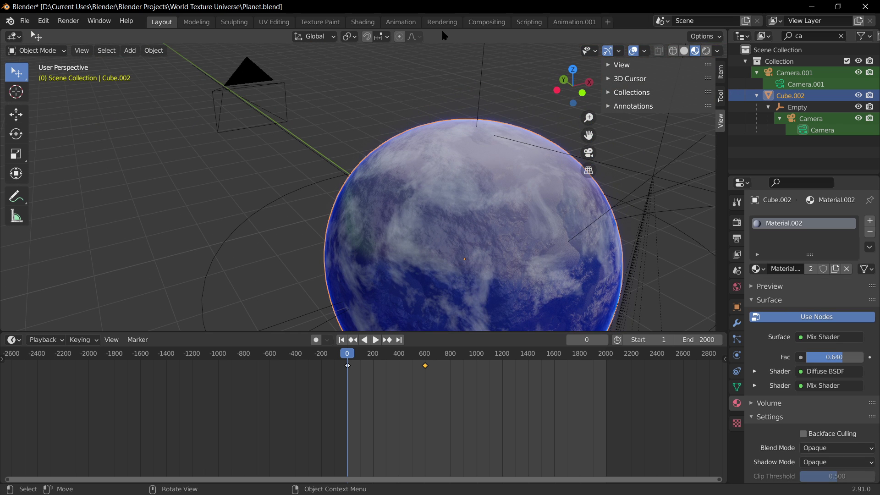
pyautogui.press('KP_0')
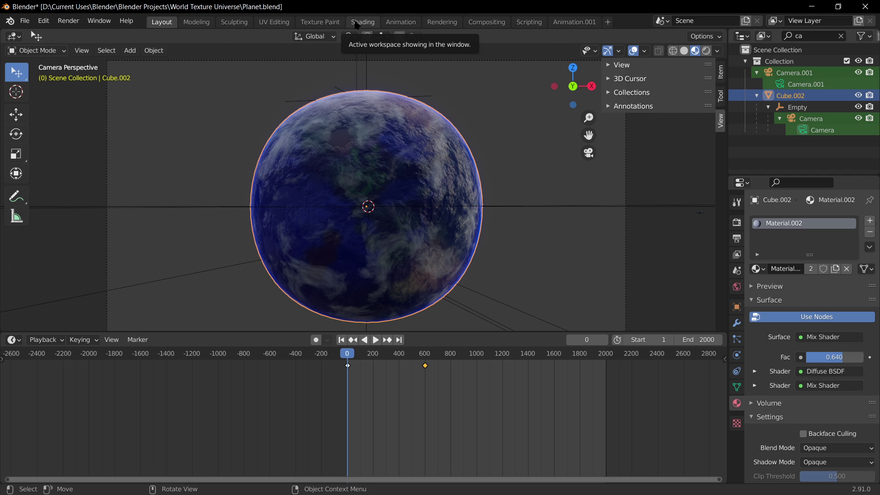
# Switch to the Shading workspace and display the planet through the camera with Rendered shading
pyautogui.click(362, 22)
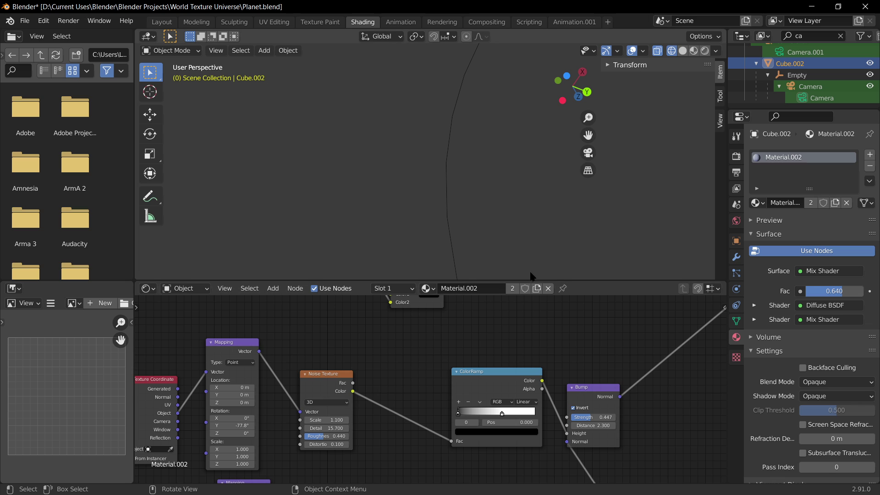
pyautogui.press('KP_0')
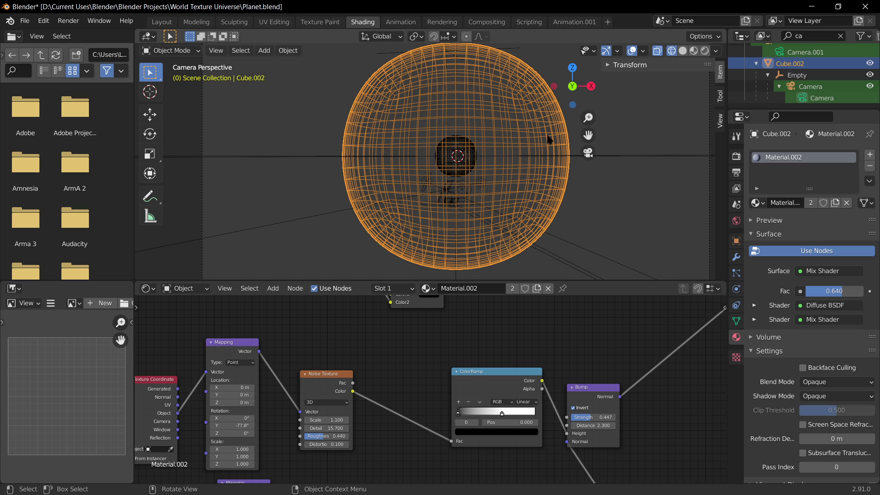
pyautogui.click(705, 50)
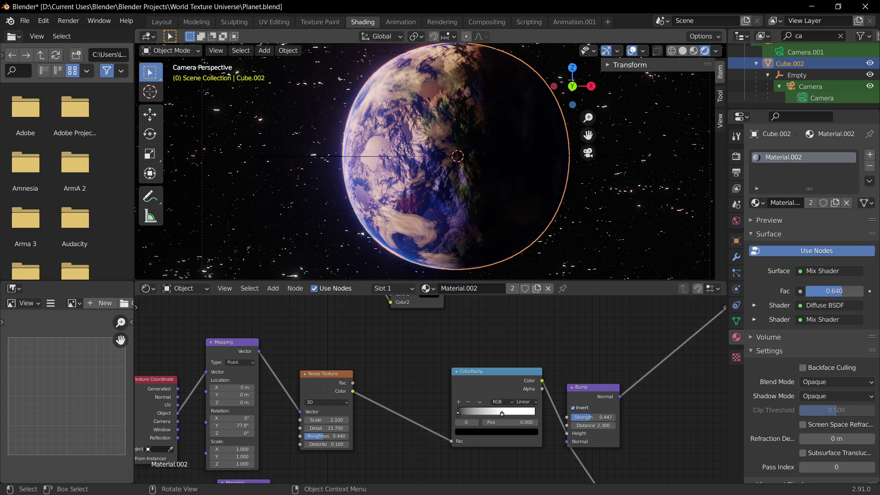
pyautogui.scroll(1, 426, 394)
pyautogui.scroll(2, 426, 183)
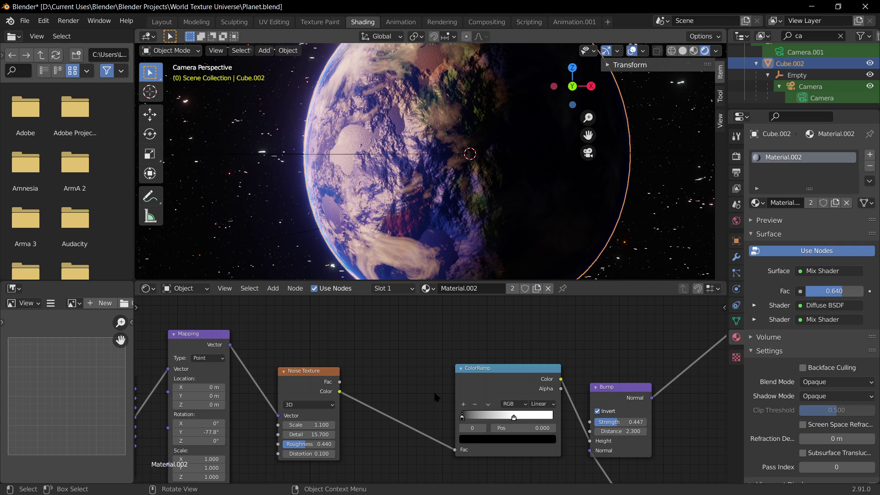
pyautogui.scroll(-2, 392, 398)
pyautogui.scroll(-2, 289, 160)
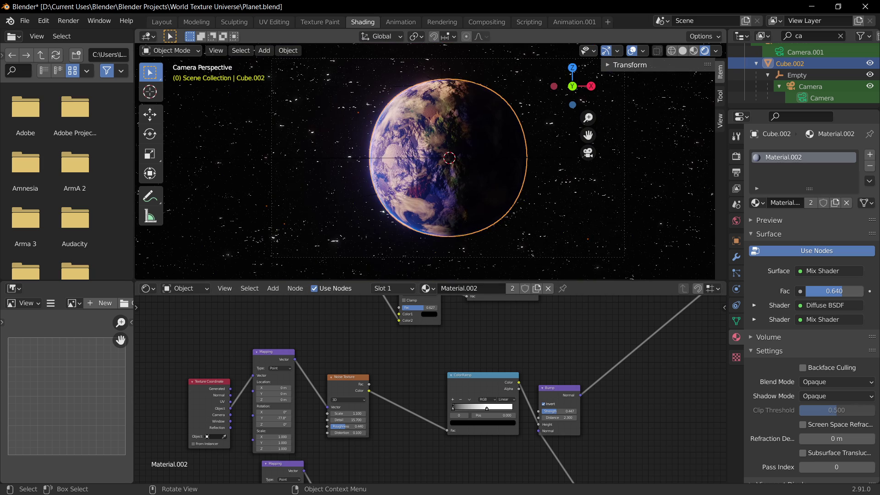
pyautogui.scroll(3, 289, 159)
pyautogui.scroll(-2, 289, 160)
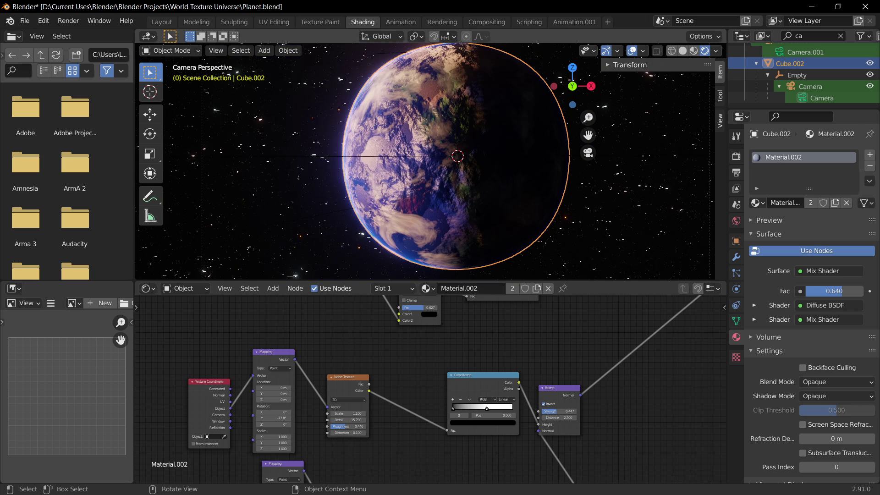
# Look over the Material.002 node network and compare it with a close view of the planet's rendered surface
pyautogui.keyDown('shift'); pyautogui.moveTo(458, 192); pyautogui.dragTo(330, 96, button='middle'); pyautogui.keyUp('shift')
pyautogui.scroll(-5, 357, 363)
pyautogui.scroll(-1, 359, 366)
pyautogui.scroll(6, 466, 395)
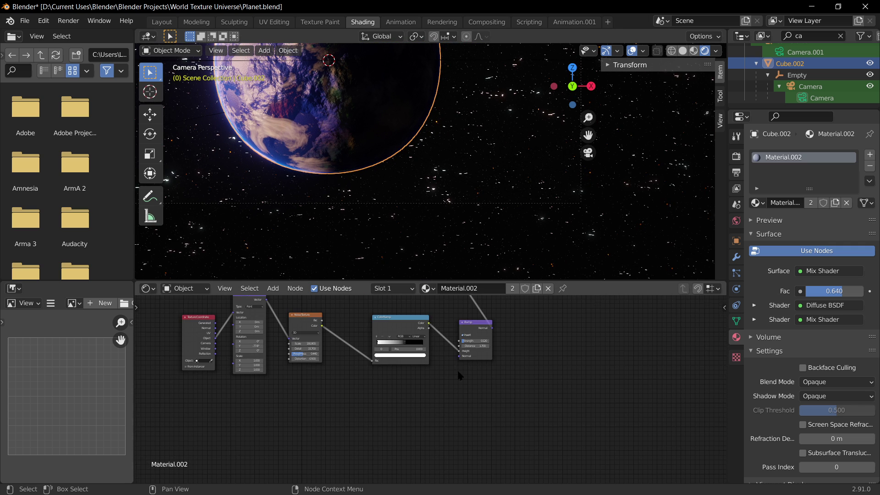
pyautogui.moveTo(507, 457); pyautogui.dragTo(517, 471, button='middle')
pyautogui.moveTo(424, 332); pyautogui.dragTo(382, 476, button='middle')
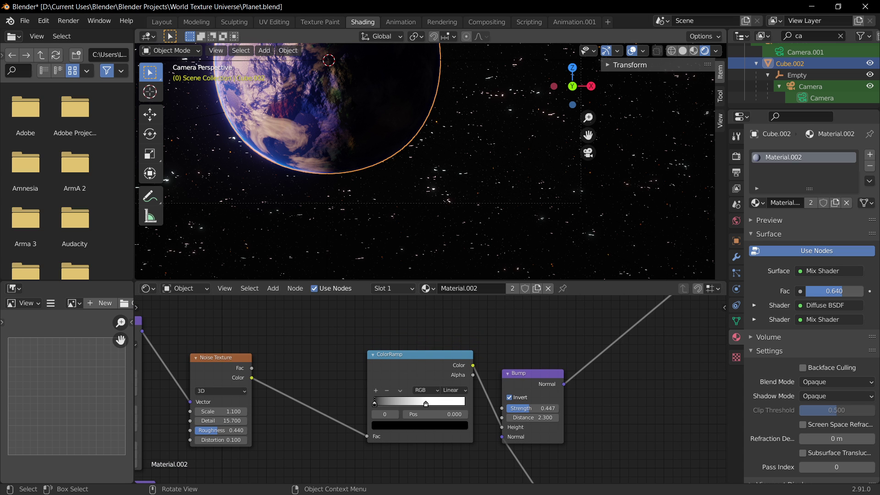
pyautogui.keyDown('shift'); pyautogui.moveTo(328, 60); pyautogui.dragTo(380, 184, button='middle'); pyautogui.keyUp('shift')
pyautogui.scroll(3, 379, 184)
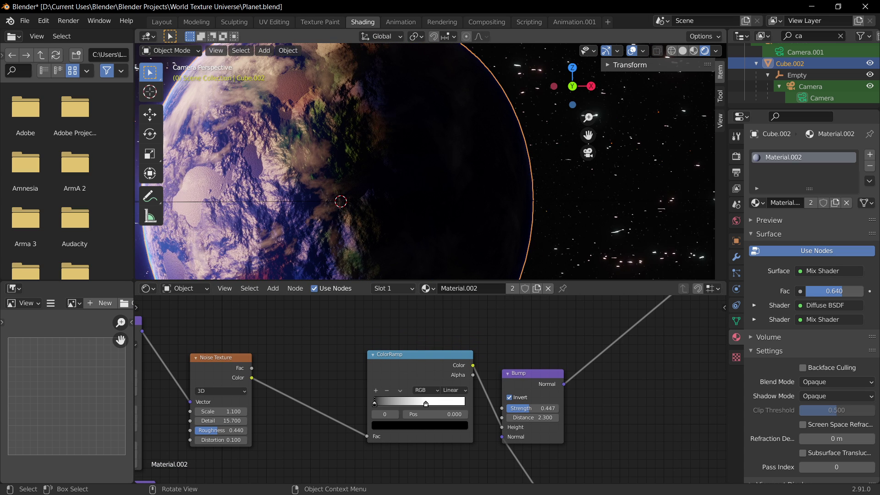
pyautogui.keyDown('shift'); pyautogui.moveTo(353, 238); pyautogui.dragTo(489, 184, button='middle'); pyautogui.keyUp('shift')
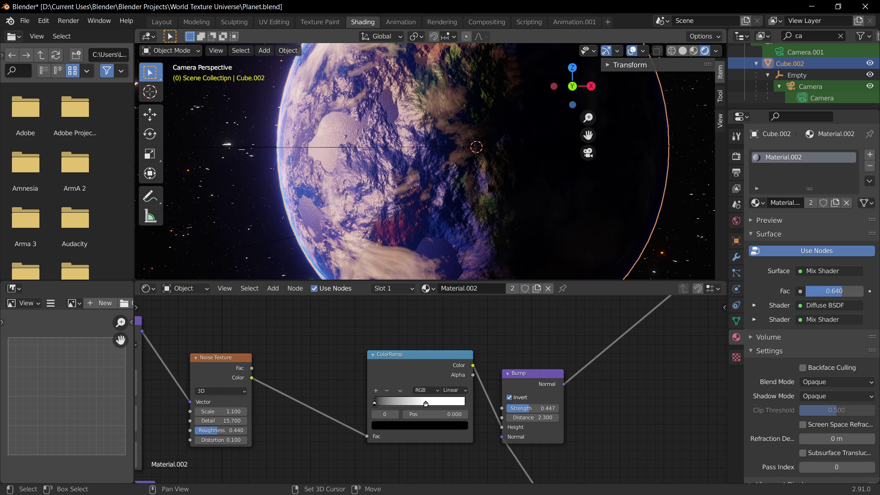
pyautogui.scroll(3, 487, 190)
pyautogui.scroll(1, 436, 384)
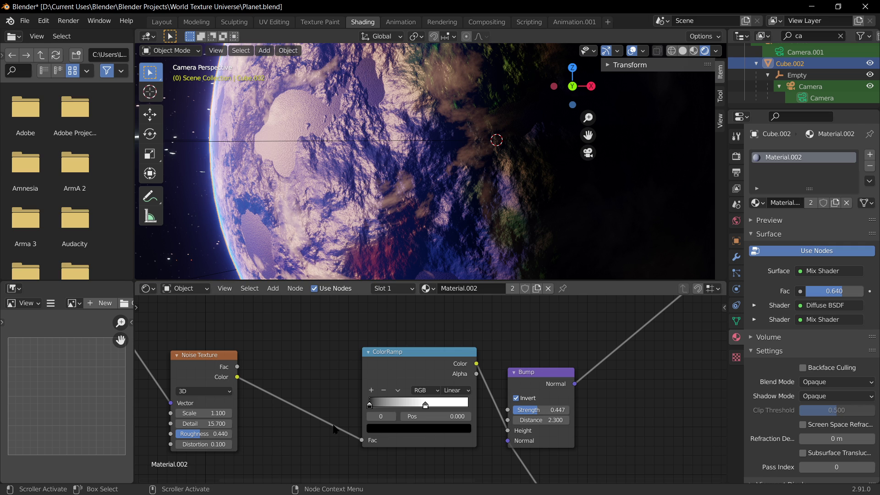
# Trace the Noise Texture, ColorRamp and Bump chain to the shader's Normal input in Material.002
pyautogui.scroll(-1, 295, 425)
pyautogui.moveTo(285, 438); pyautogui.dragTo(367, 412, button='middle')
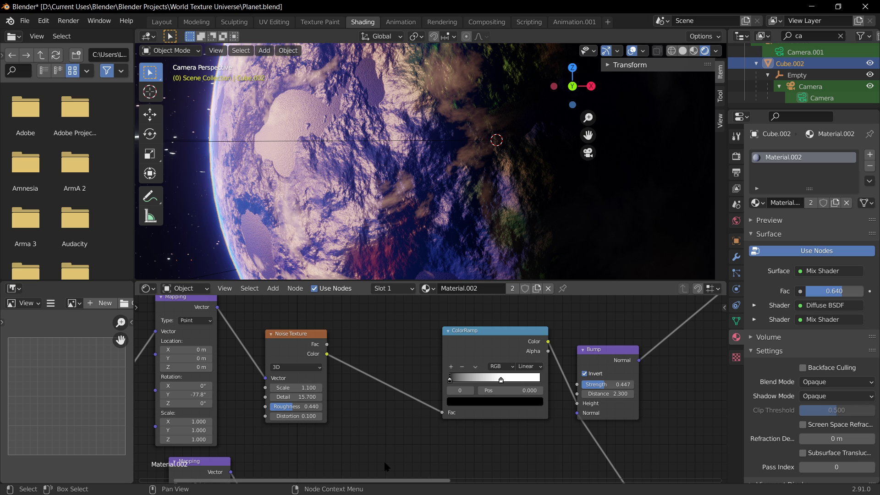
pyautogui.scroll(2, 362, 435)
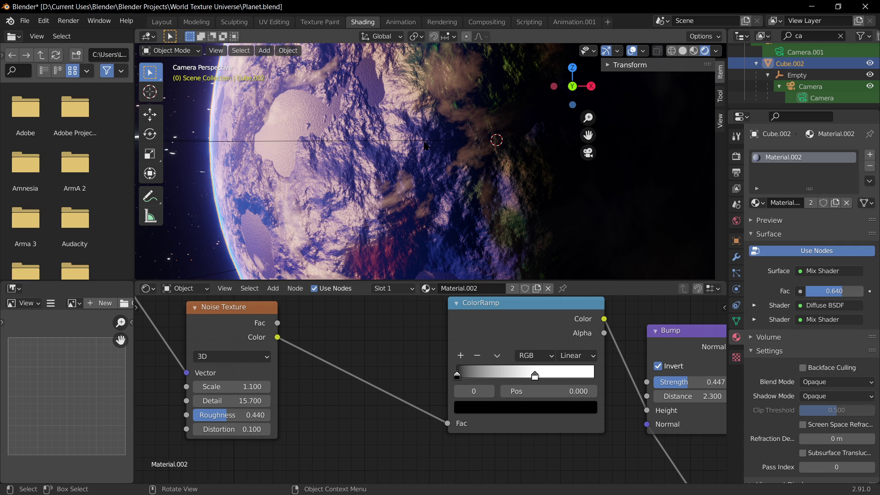
pyautogui.scroll(-2, 385, 353)
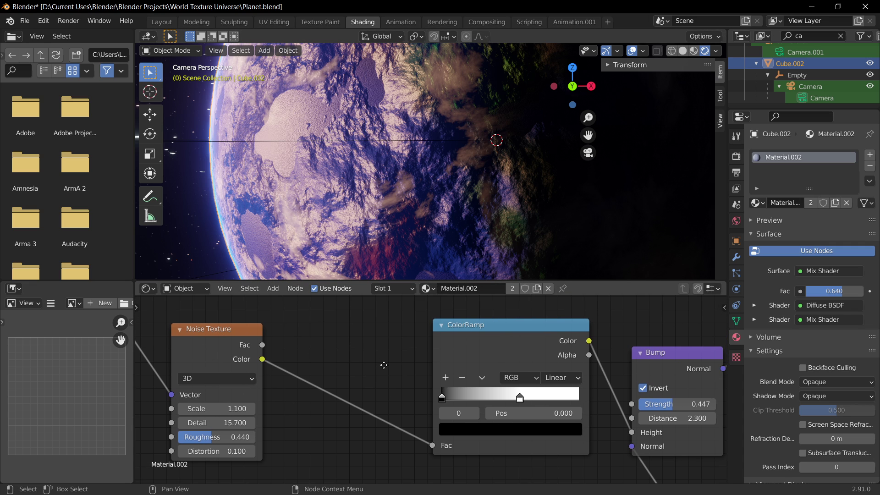
pyautogui.scroll(-1, 392, 341)
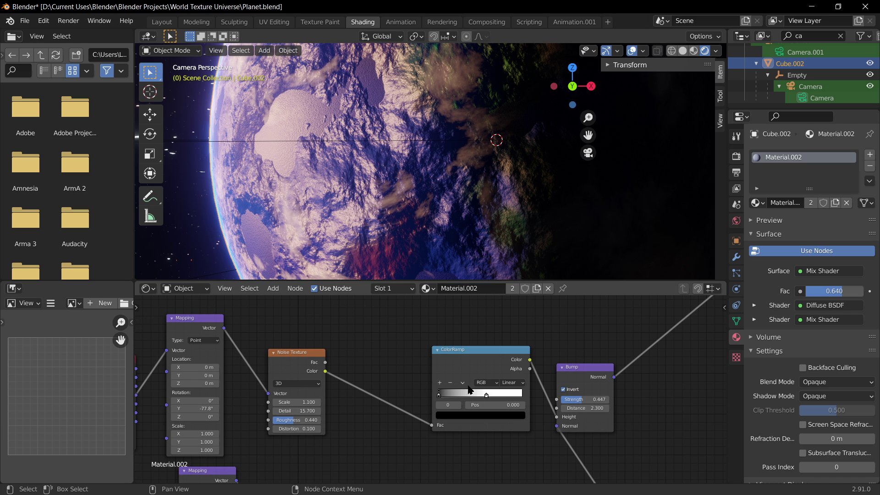
pyautogui.moveTo(596, 348); pyautogui.dragTo(346, 477, button='middle')
pyautogui.scroll(-3, 504, 206)
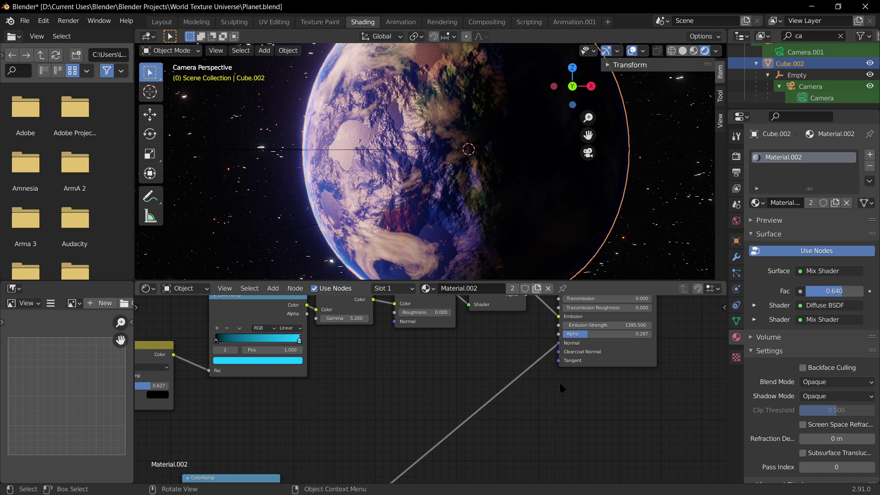
pyautogui.scroll(1, 421, 386)
pyautogui.moveTo(489, 379); pyautogui.dragTo(605, 387, button='middle')
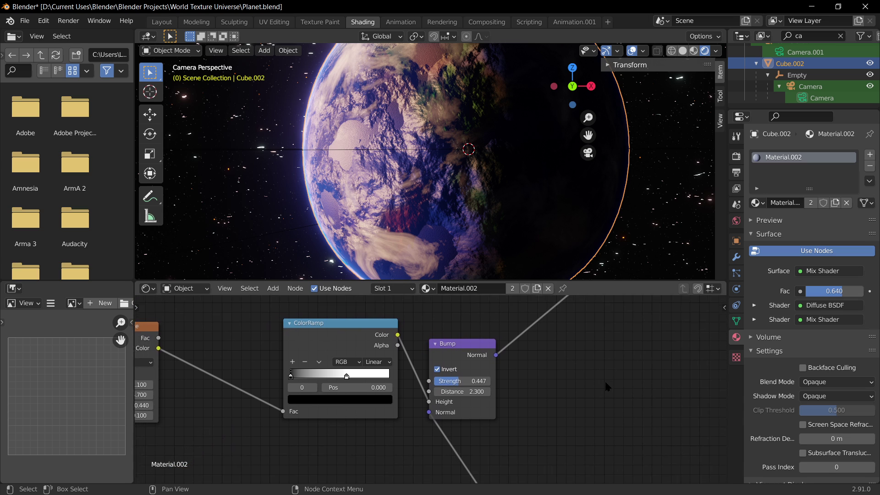
# Set the strength of the Bump node fed by the black-and-white ColorRamp to 0.533
pyautogui.scroll(2, 596, 394)
pyautogui.scroll(1, 591, 403)
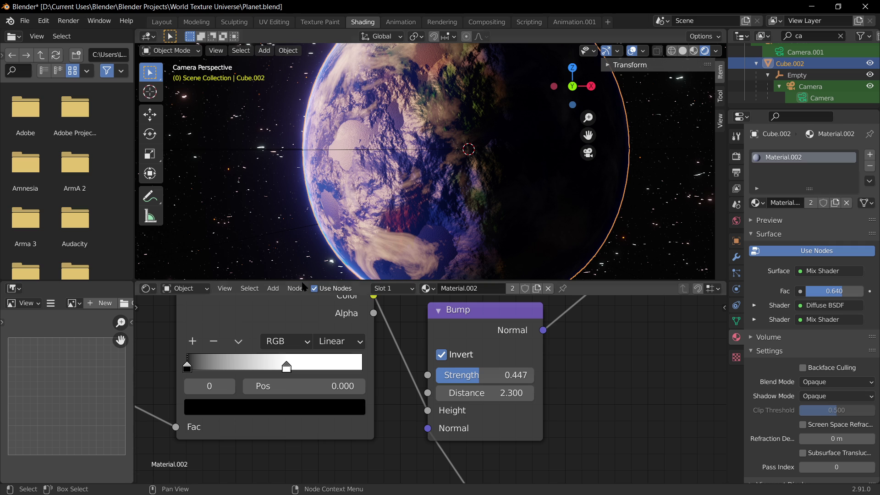
pyautogui.moveTo(476, 376)
pyautogui.mouseDown()
pyautogui.moveTo(436, 375)
pyautogui.moveTo(511, 376)
pyautogui.moveTo(487, 375)
pyautogui.mouseUp()
pyautogui.scroll(-1, 460, 389)
pyautogui.scroll(-2, 411, 423)
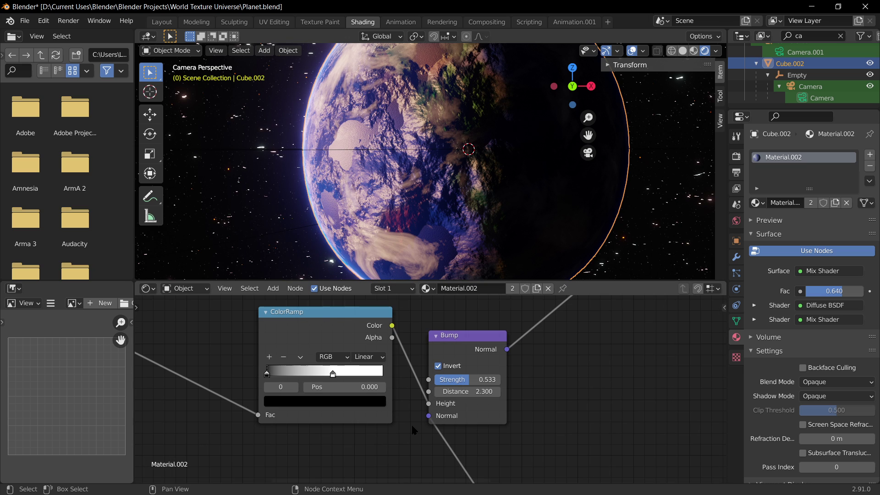
pyautogui.scroll(1, 403, 437)
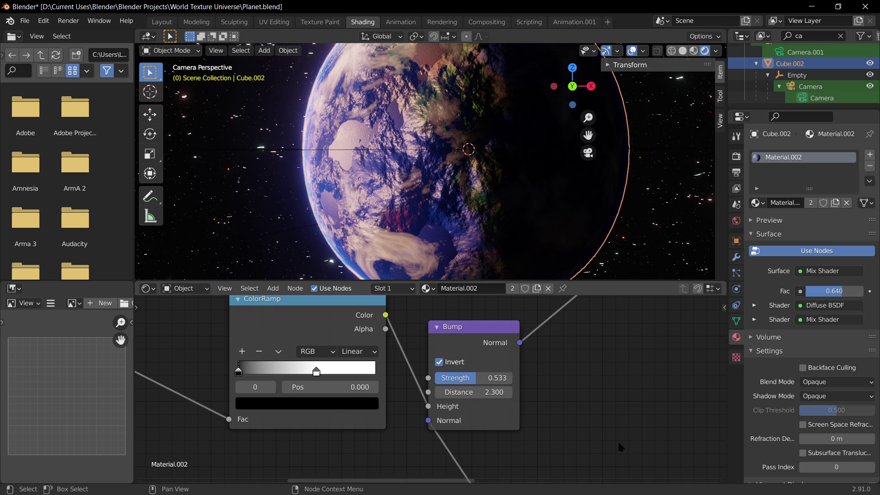
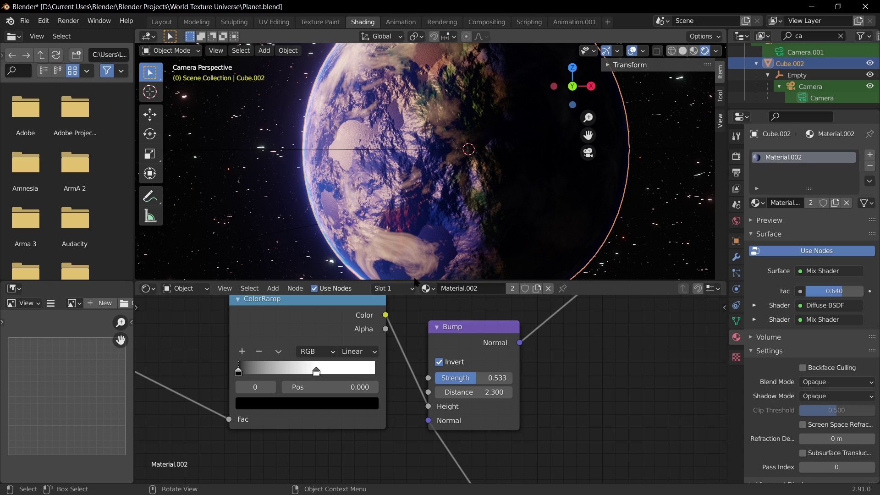
# Enlarge the node editor and move the Noise Texture node closer to the ColorRamp node
pyautogui.moveTo(412, 281); pyautogui.dragTo(412, 241)
pyautogui.moveTo(408, 371); pyautogui.dragTo(638, 400, button='middle')
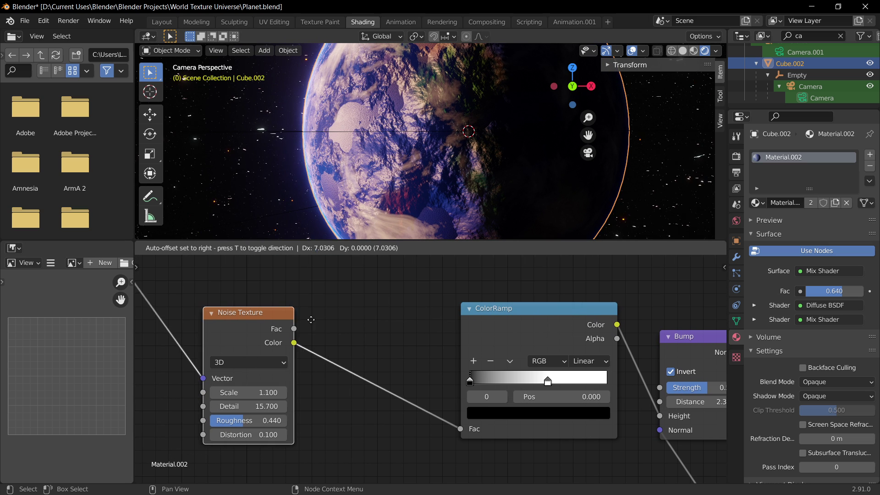
pyautogui.click(432, 340)
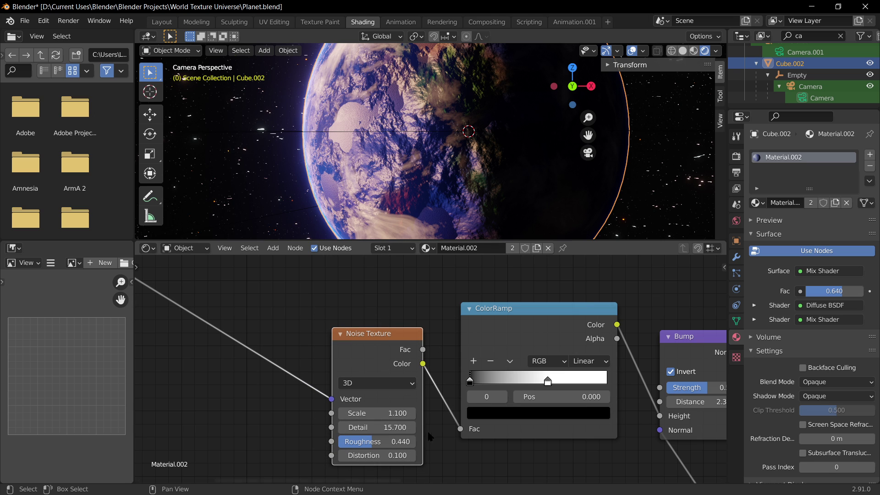
# Set the Noise Texture node's Scale to 1.200 and inspect the planet's surface in the camera view
pyautogui.moveTo(376, 413)
pyautogui.mouseDown()
pyautogui.moveTo(358, 413)
pyautogui.moveTo(405, 412)
pyautogui.moveTo(312, 413)
pyautogui.moveTo(380, 413)
pyautogui.mouseUp()
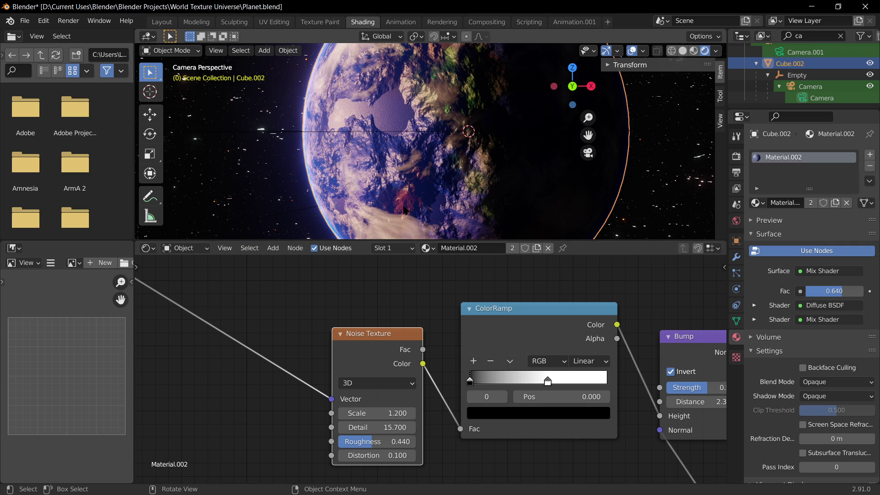
pyautogui.scroll(2, 444, 214)
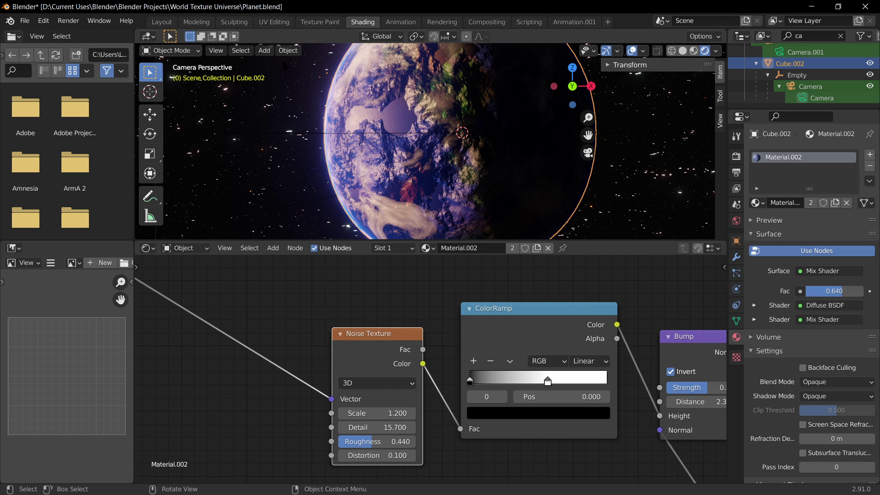
pyautogui.scroll(1, 359, 134)
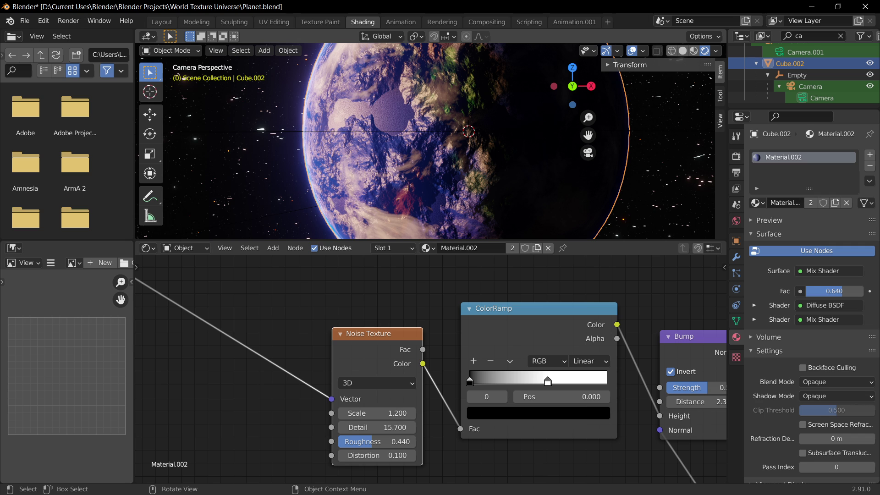
pyautogui.scroll(3, 425, 141)
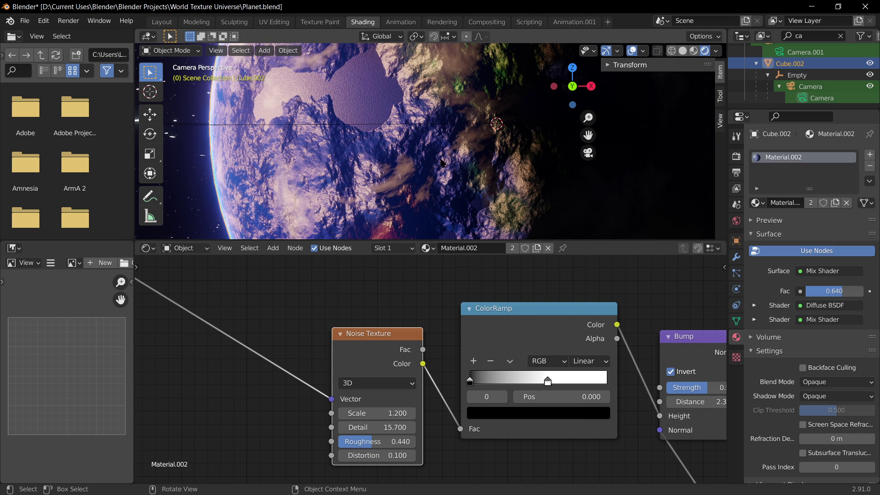
pyautogui.scroll(-2, 491, 171)
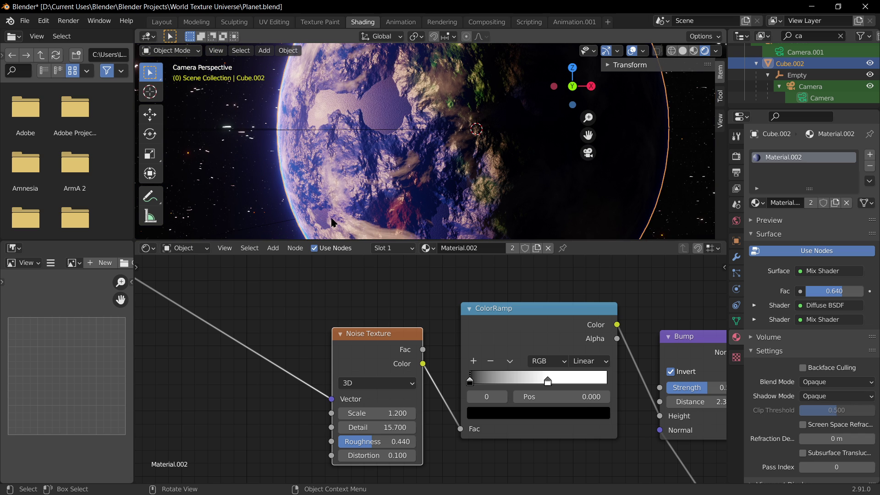
pyautogui.scroll(-1, 449, 209)
pyautogui.scroll(1, 437, 186)
pyautogui.moveTo(431, 168); pyautogui.dragTo(451, 160, button='middle')
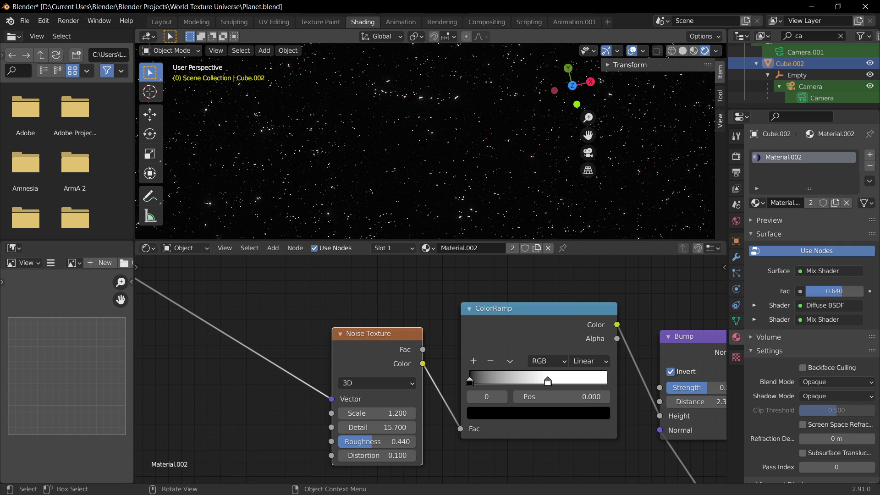
pyautogui.press('KP_0')
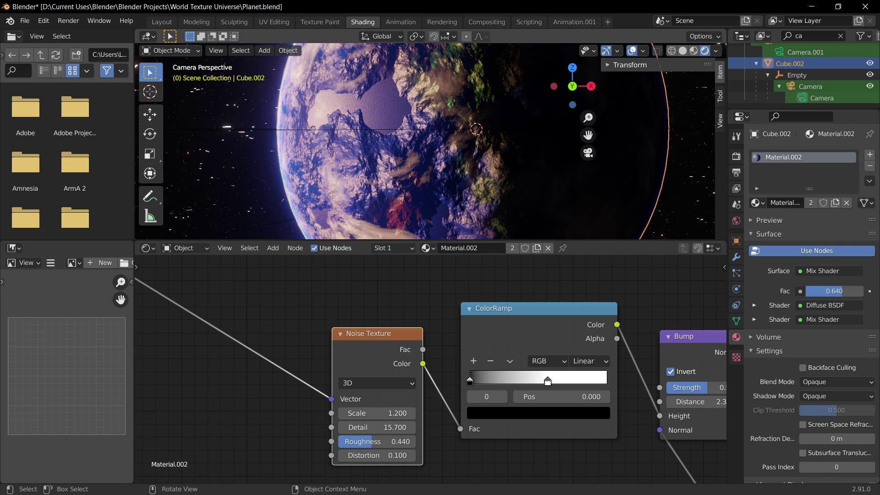
pyautogui.scroll(-3, 426, 142)
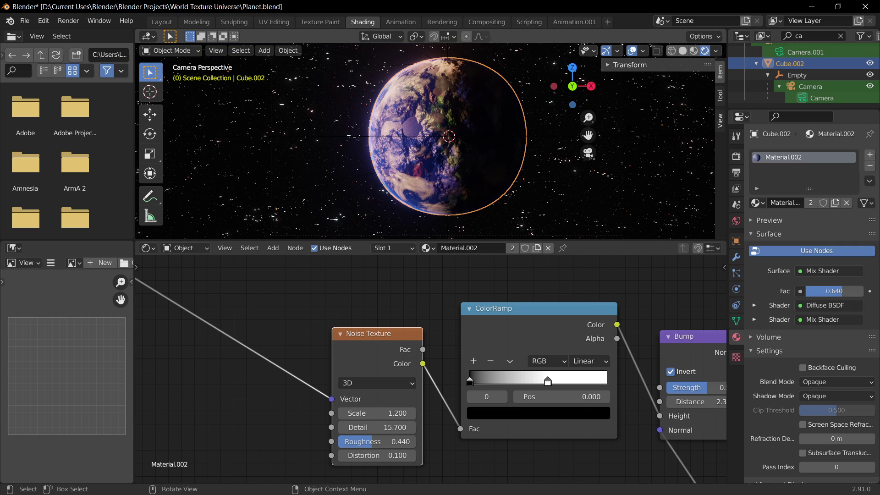
# Show the scene from above in solid shading with the planet and its orbit circle in view
pyautogui.press('KP_7')
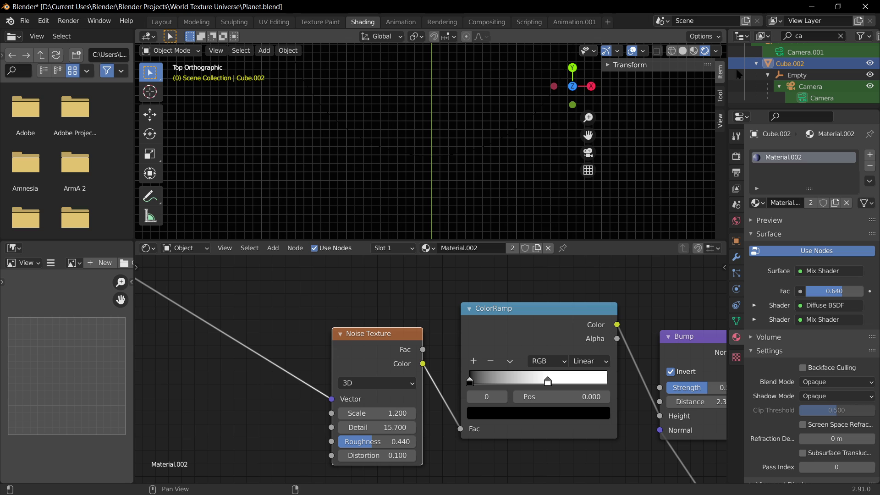
pyautogui.click(682, 50)
pyautogui.scroll(-2, 474, 202)
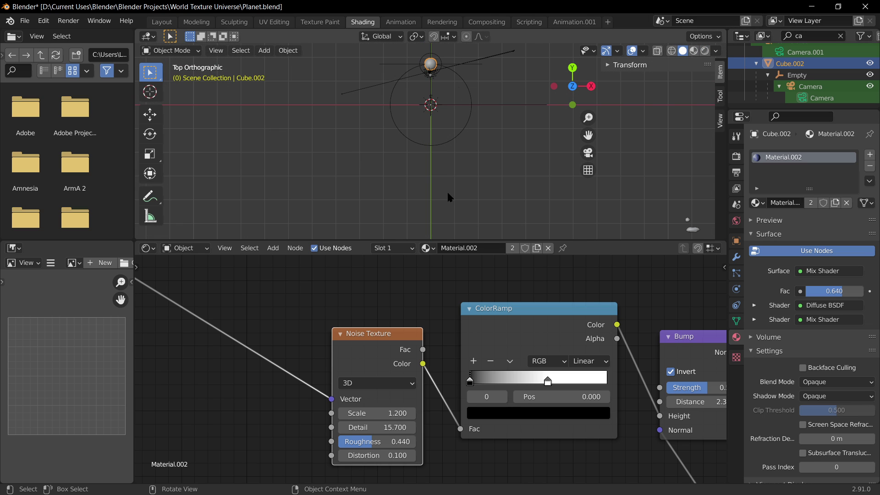
pyautogui.keyDown('shift'); pyautogui.moveTo(483, 139); pyautogui.dragTo(474, 191, button='middle'); pyautogui.keyUp('shift')
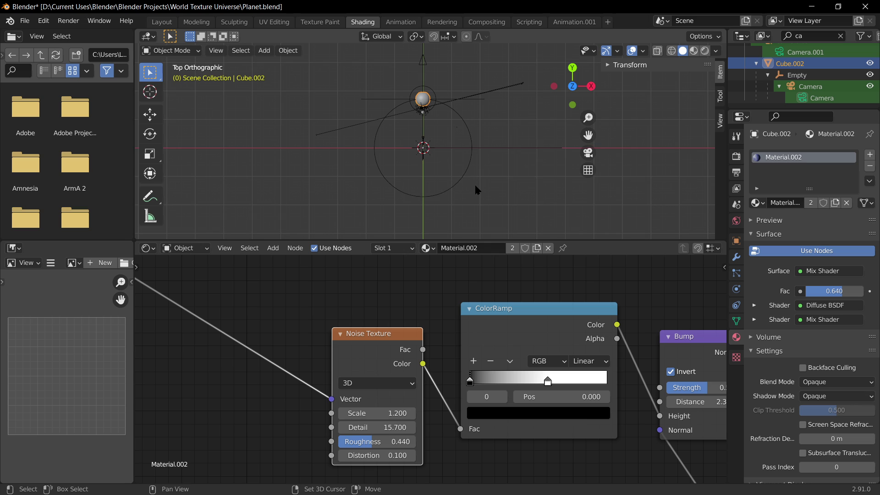
pyautogui.scroll(3, 475, 176)
# Switch to the Layout workspace and play the animation with the planet's whole orbit around the sun in view
pyautogui.click(161, 22)
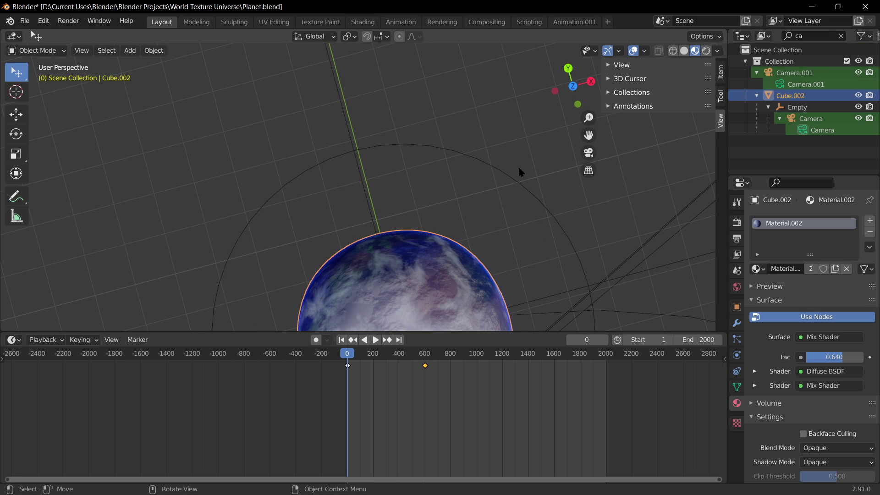
pyautogui.scroll(-10, 529, 177)
pyautogui.keyDown('shift'); pyautogui.moveTo(432, 220); pyautogui.dragTo(442, 61, button='middle'); pyautogui.keyUp('shift')
pyautogui.scroll(2, 513, 114)
pyautogui.scroll(-1, 521, 109)
pyautogui.moveTo(463, 158); pyautogui.dragTo(438, 229, button='middle')
pyautogui.press('space')
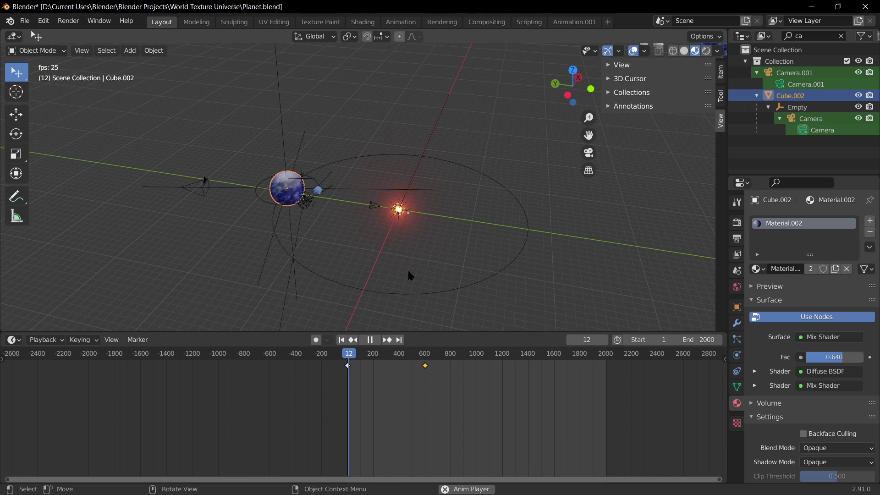
pyautogui.scroll(2, 407, 277)
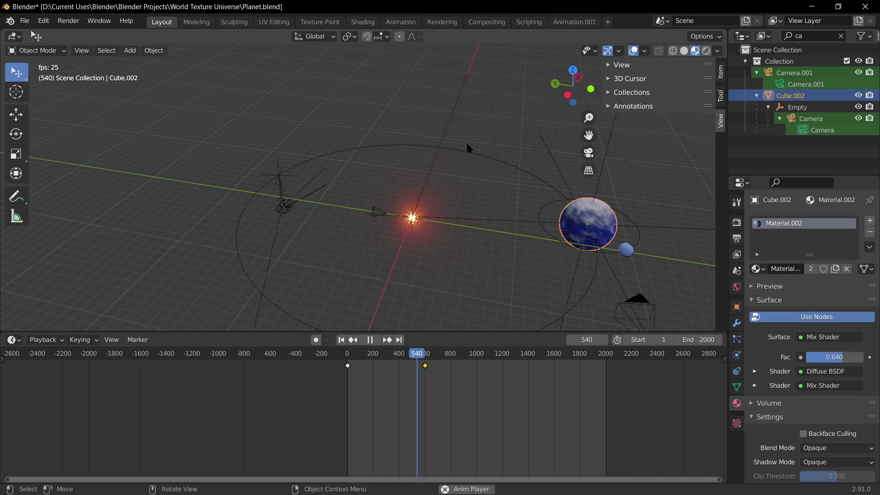
pyautogui.scroll(-1, 553, 296)
pyautogui.moveTo(522, 206); pyautogui.dragTo(504, 162, button='middle')
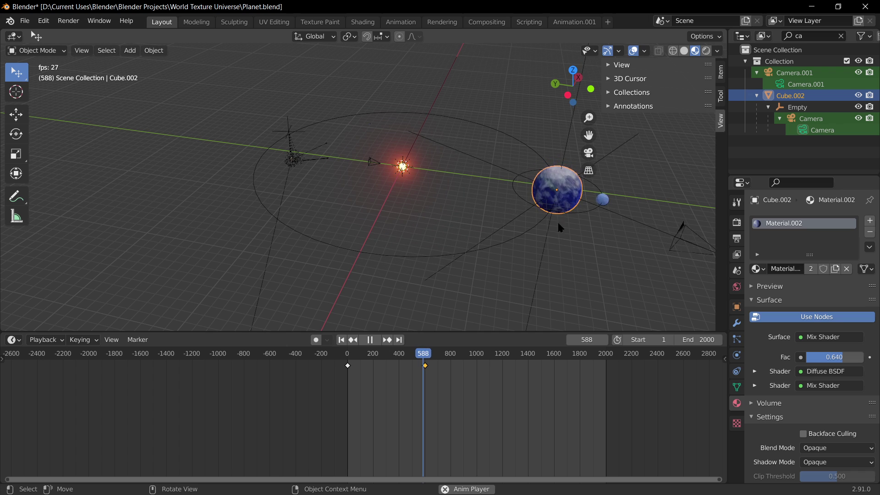
# Select the orbiting planet Cube.002 and examine its Follow Path constraint targeting BezierCircle
pyautogui.click(497, 243)
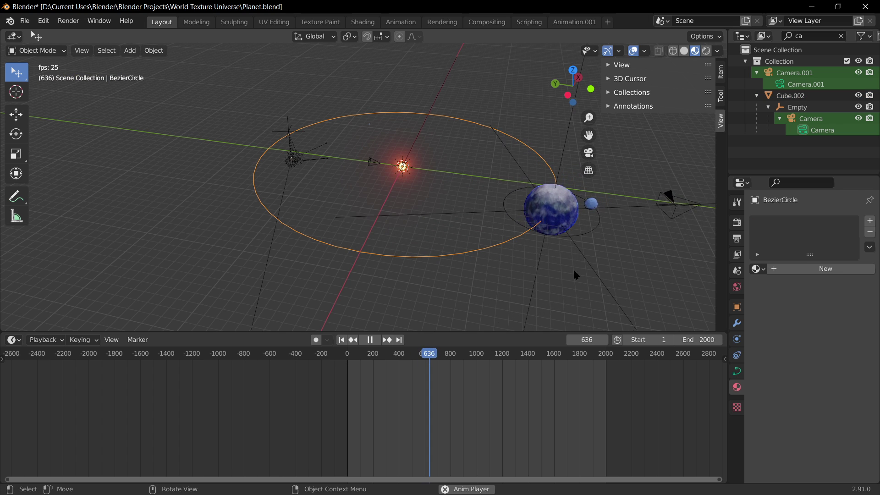
pyautogui.click(543, 259)
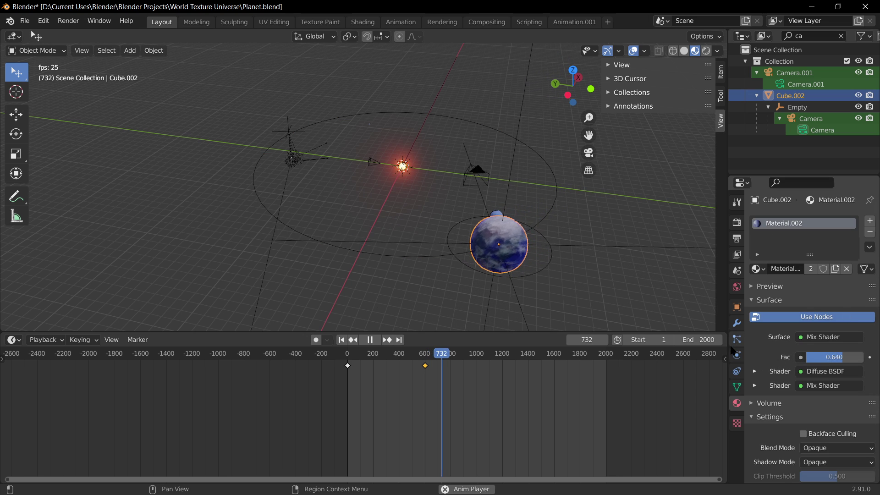
pyautogui.click(737, 354)
pyautogui.click(737, 371)
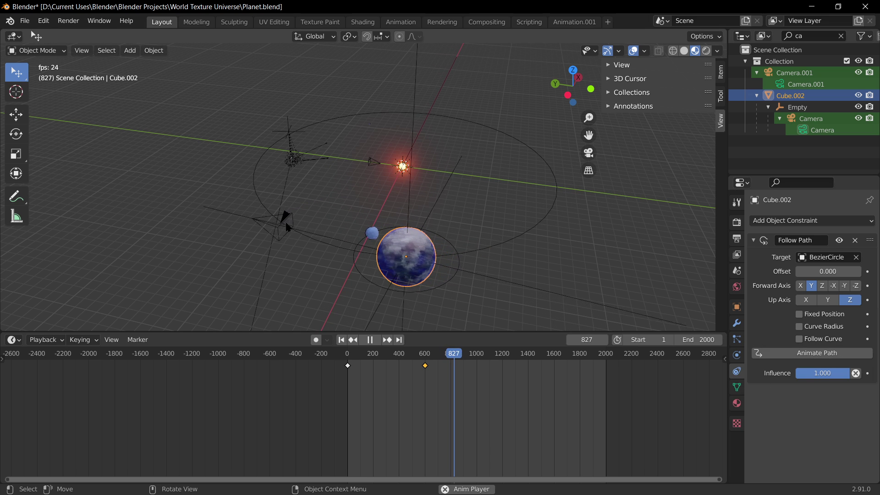
pyautogui.click(736, 387)
pyautogui.click(737, 370)
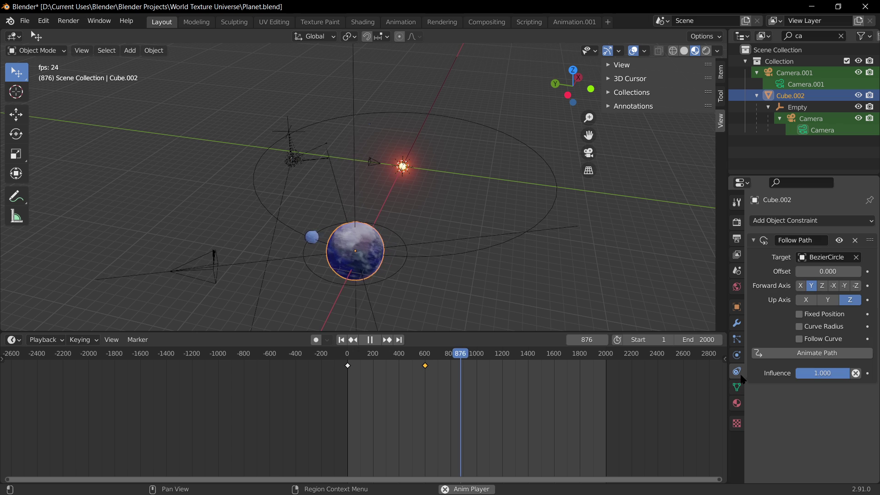
# Set the Path Animation frames of the BezierCircle orbit curve to 52
pyautogui.click(474, 255)
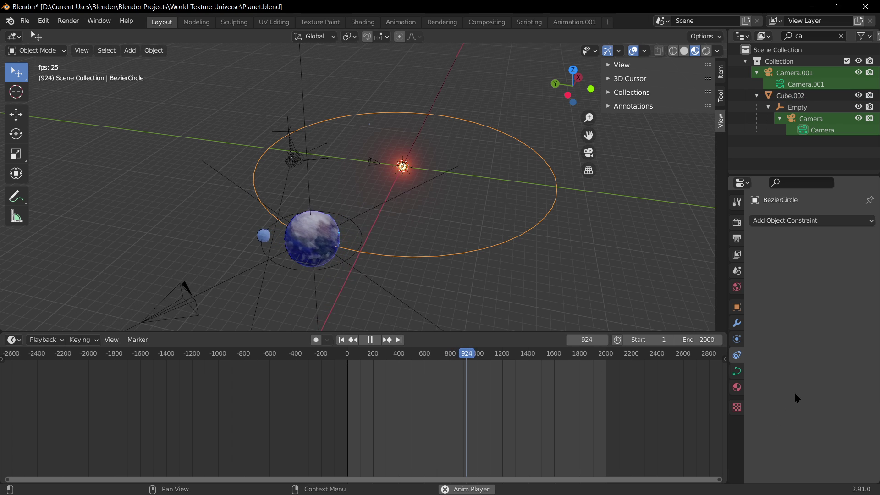
pyautogui.click(738, 371)
pyautogui.scroll(-3, 761, 389)
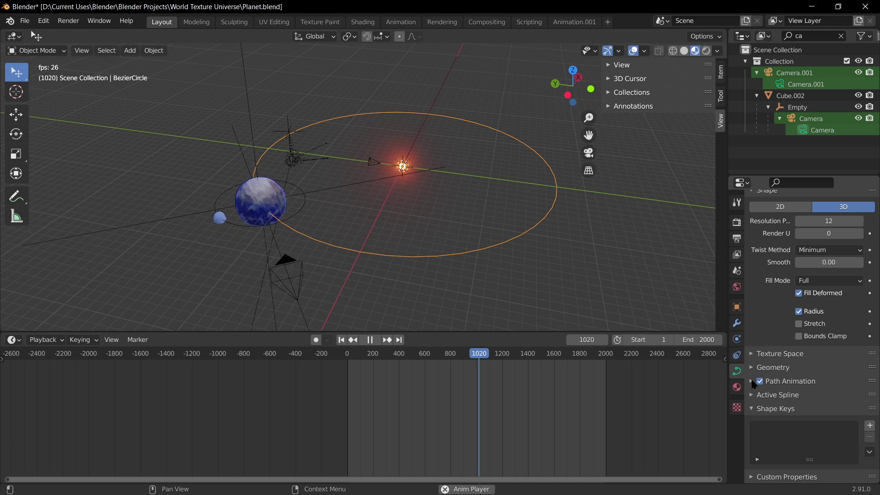
pyautogui.click(751, 381)
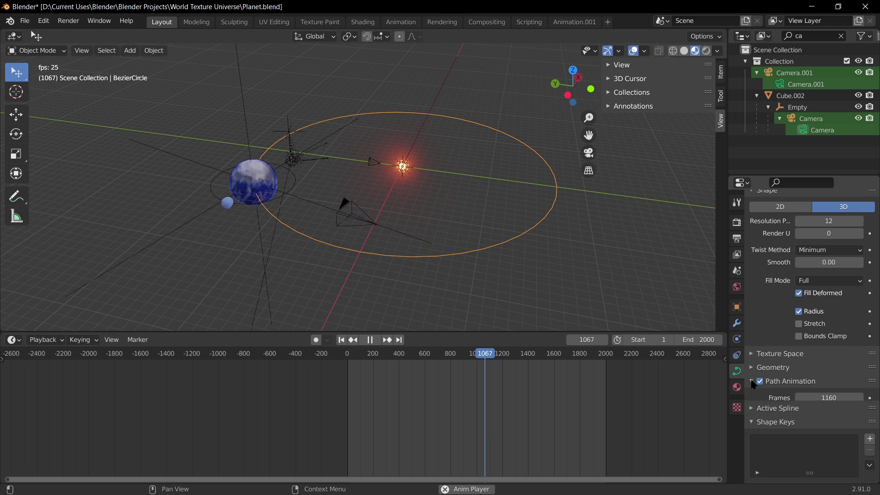
pyautogui.moveTo(843, 398); pyautogui.dragTo(674, 398)
pyautogui.moveTo(844, 398); pyautogui.dragTo(489, 398)
pyautogui.moveTo(825, 398); pyautogui.dragTo(849, 398)
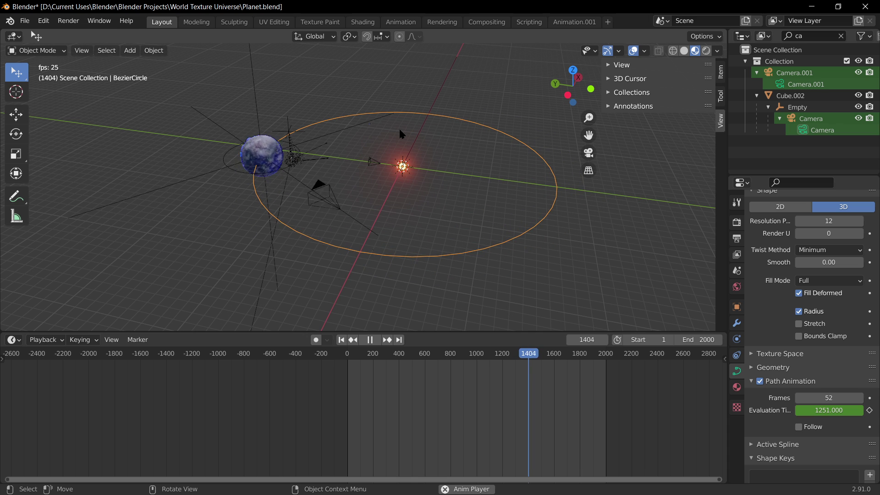
# Select the spiky planet Cube.004 in the distant group of planets and frame it in the viewport
pyautogui.moveTo(317, 199); pyautogui.dragTo(428, 178, button='middle')
pyautogui.click(429, 184)
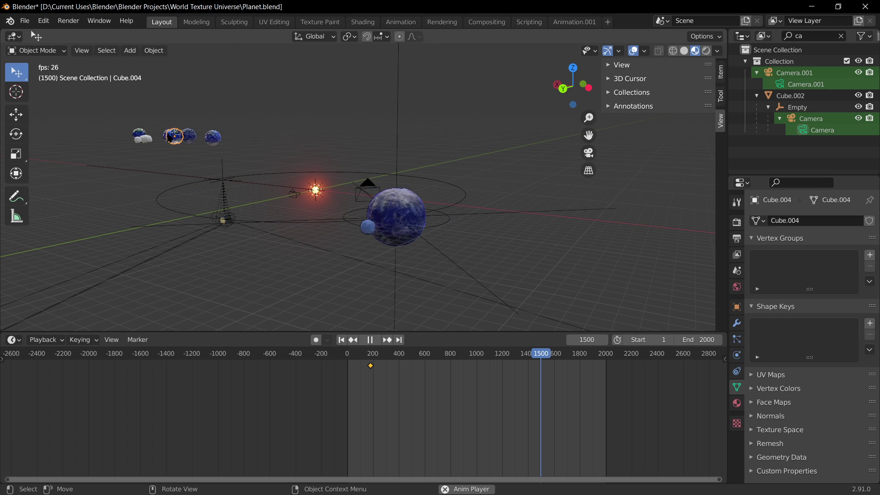
pyautogui.press('KP_Decimal')
pyautogui.scroll(-7, 425, 241)
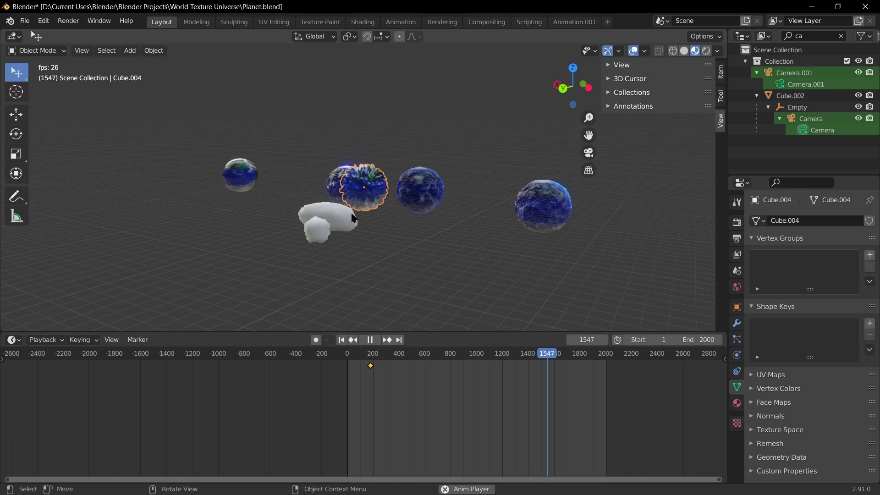
pyautogui.scroll(4, 351, 161)
pyautogui.moveTo(351, 159); pyautogui.dragTo(406, 177, button='middle')
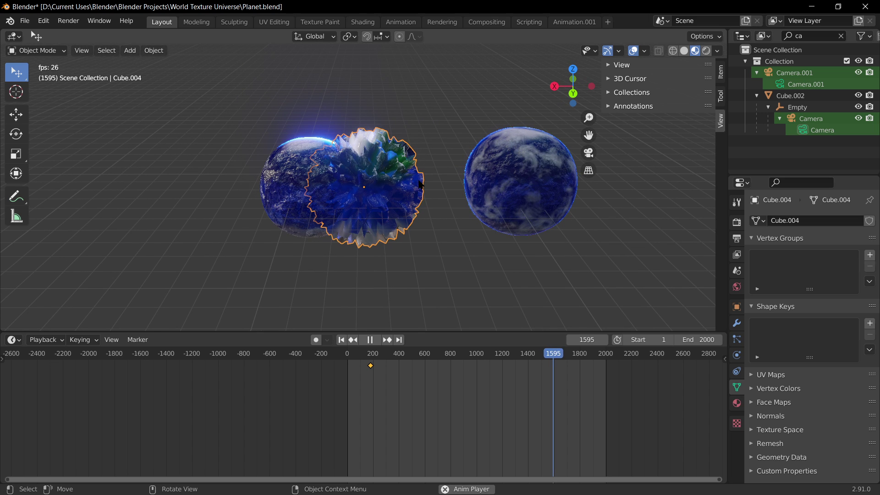
# Try to move the spiky planet along the X axis while the animation plays
pyautogui.press('g')
pyautogui.press('x')
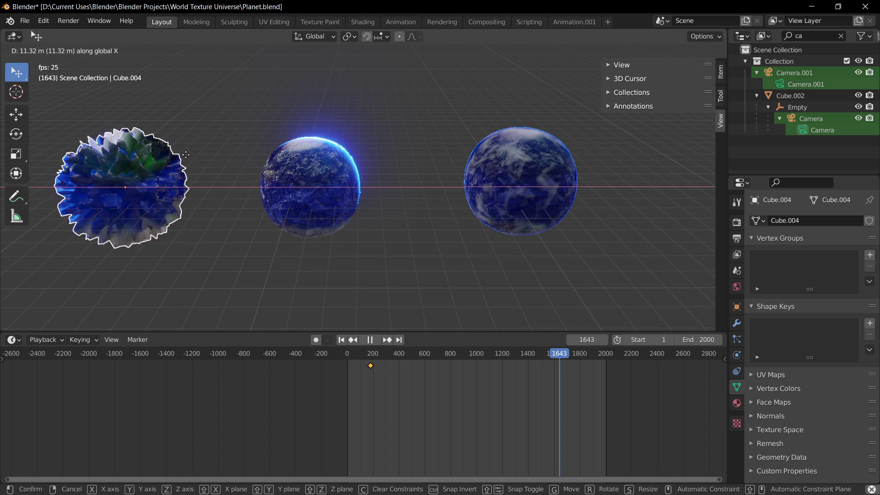
pyautogui.click(438, 174)
pyautogui.press('g')
pyautogui.press('x')
pyautogui.rightClick(440, 204)
# Delete the spiky planet's keyframe and move it along the X axis into the gap beside the neighbouring planets
pyautogui.moveTo(429, 422); pyautogui.dragTo(341, 357)
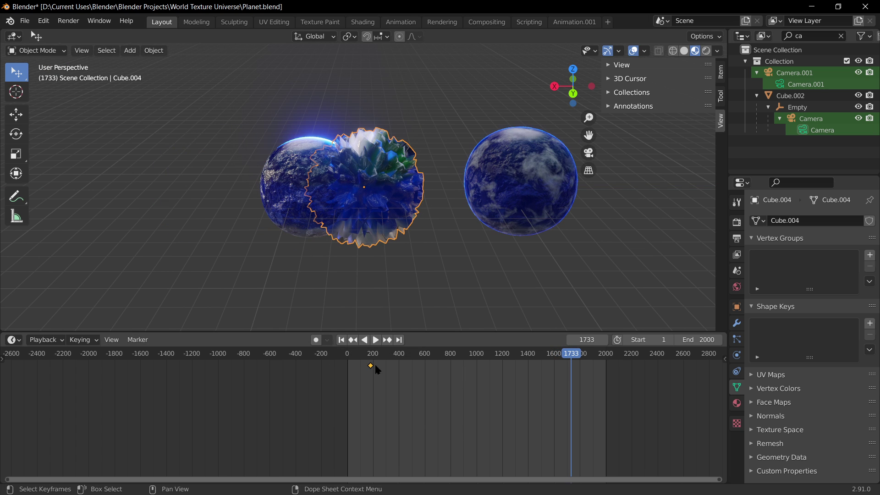
pyautogui.press('x')
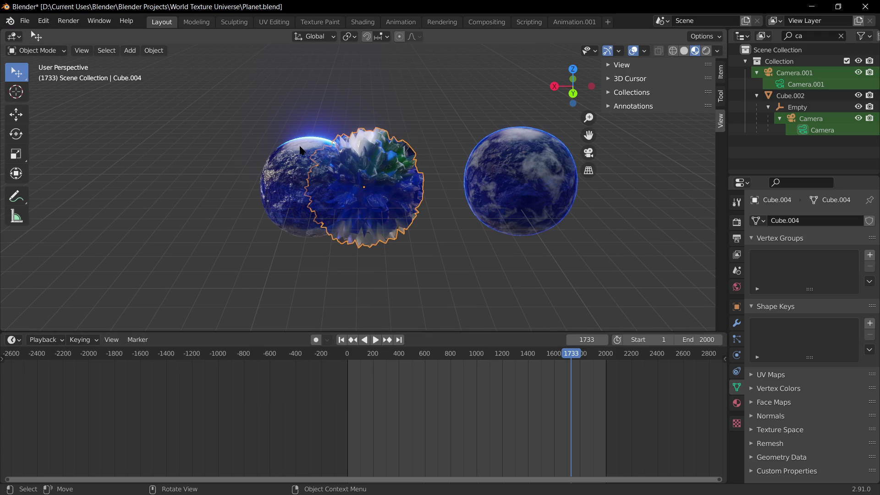
pyautogui.press('g')
pyautogui.press('x')
pyautogui.click(231, 208)
pyautogui.scroll(-3, 232, 209)
pyautogui.press('KP_Decimal')
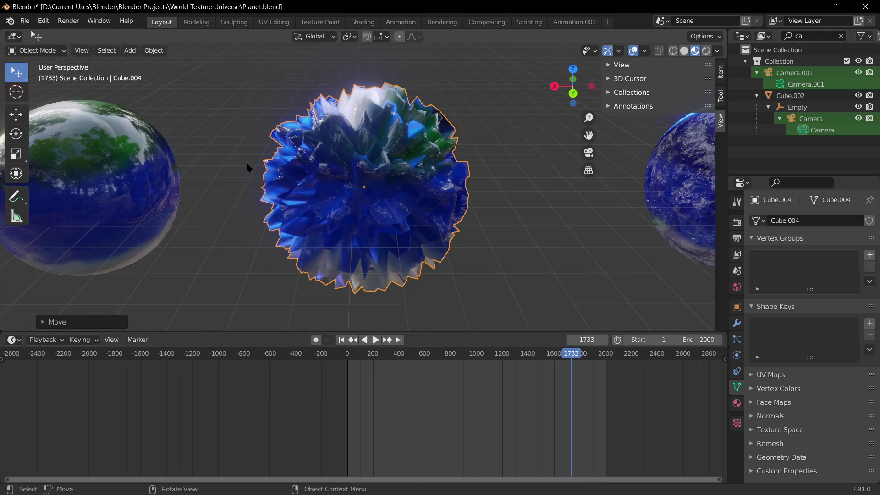
# Switch the viewport to rendered shading and look over the spiky planet and the row of planets
pyautogui.moveTo(453, 187)
pyautogui.mouseDown(button='middle')
pyautogui.moveTo(340, 228)
pyautogui.moveTo(193, 189)
pyautogui.moveTo(233, 191)
pyautogui.mouseUp(button='middle')
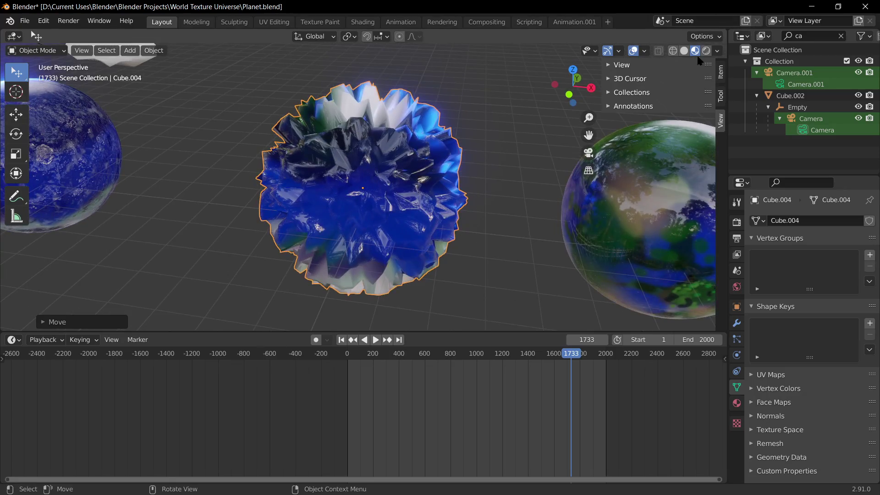
pyautogui.click(705, 51)
pyautogui.scroll(1, 360, 245)
pyautogui.scroll(-4, 360, 245)
pyautogui.moveTo(360, 245); pyautogui.dragTo(392, 209, button='middle')
pyautogui.moveTo(598, 222); pyautogui.dragTo(637, 236, button='middle')
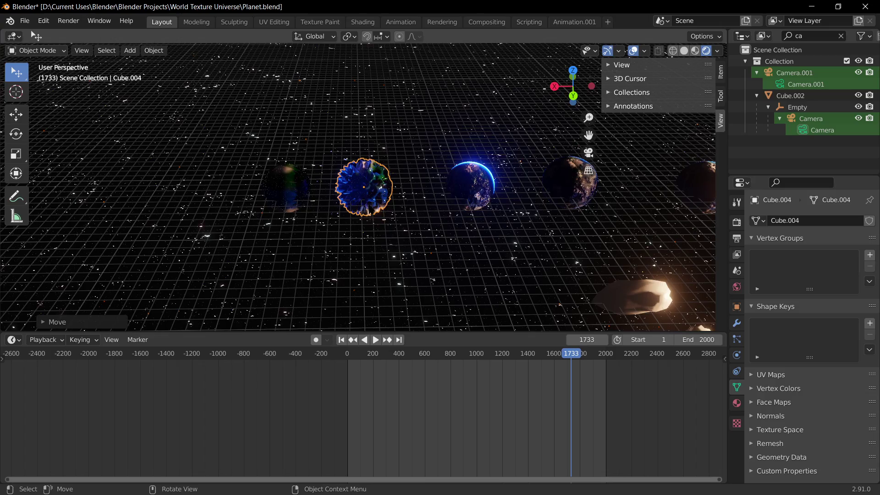
pyautogui.press('s')
pyautogui.rightClick(529, 237)
pyautogui.scroll(-2, 529, 237)
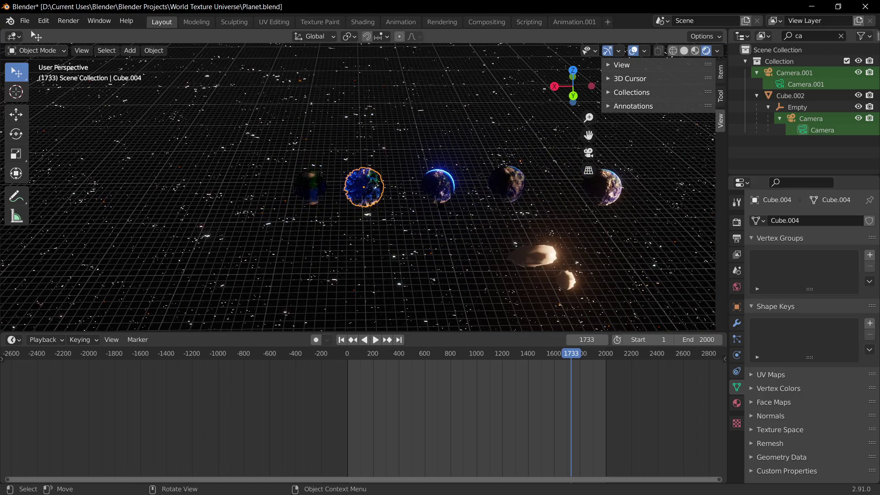
# Reposition the elongated glowing asteroid Cube.001 near the smaller asteroid in front of the planet row
pyautogui.scroll(3, 271, 186)
pyautogui.click(271, 186)
pyautogui.scroll(-4, 271, 187)
pyautogui.keyDown('shift'); pyautogui.moveTo(463, 260); pyautogui.dragTo(344, 217, button='middle'); pyautogui.keyUp('shift')
pyautogui.scroll(4, 344, 218)
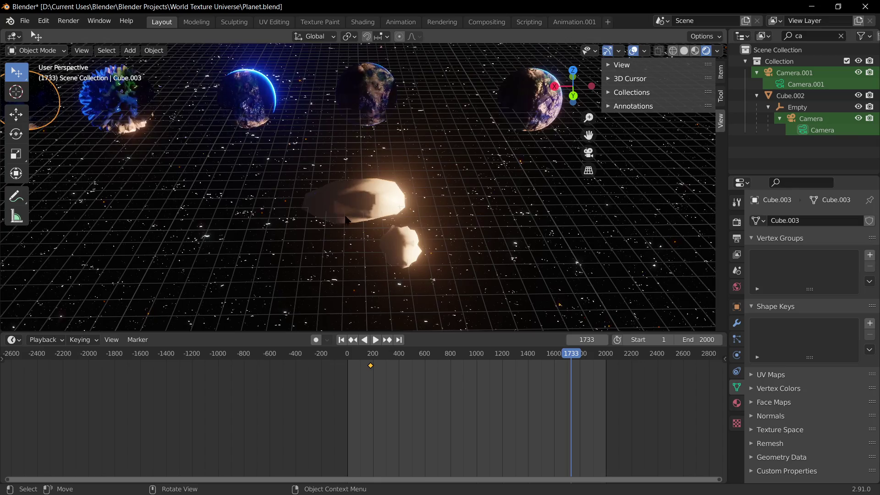
pyautogui.moveTo(346, 221); pyautogui.dragTo(279, 221)
pyautogui.moveTo(427, 223); pyautogui.dragTo(519, 190)
pyautogui.scroll(-8, 412, 206)
pyautogui.scroll(9, 414, 198)
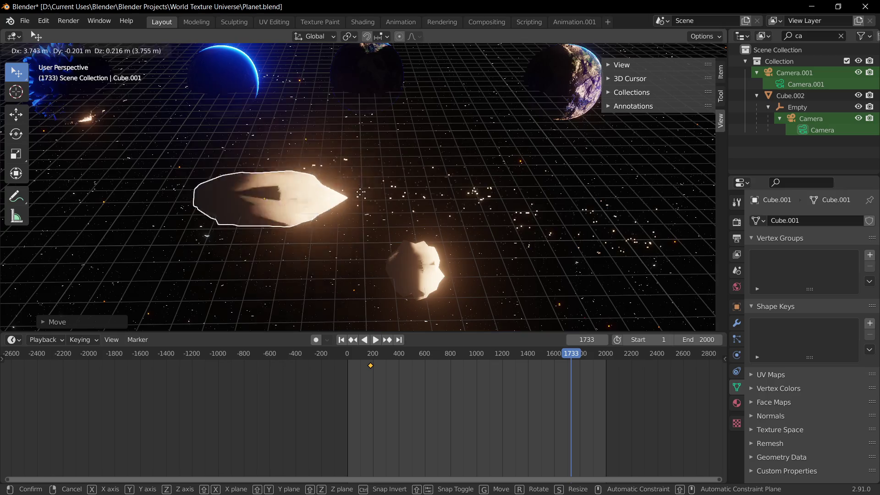
pyautogui.moveTo(440, 205); pyautogui.dragTo(479, 205)
pyautogui.scroll(-7, 479, 205)
pyautogui.scroll(3, 480, 204)
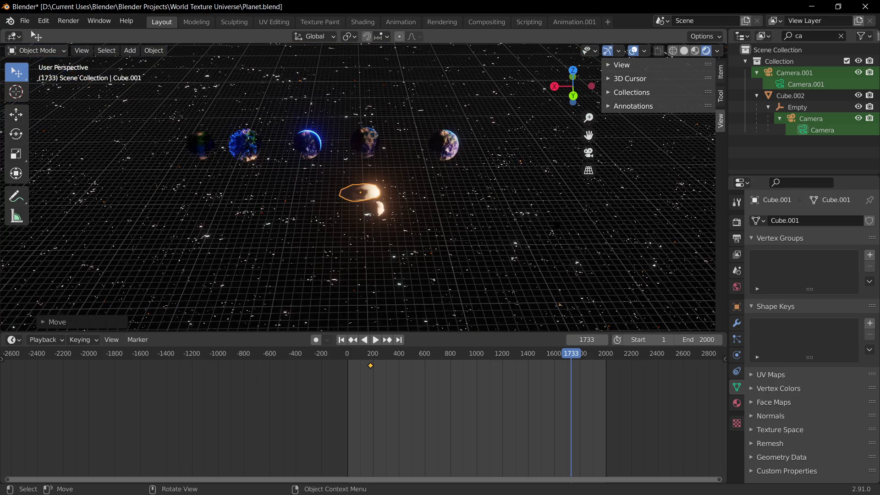
# Examine the planets and asteroids from the top view, and the main planet through the camera
pyautogui.press('KP_7')
pyautogui.scroll(-1, 433, 213)
pyautogui.scroll(4, 433, 212)
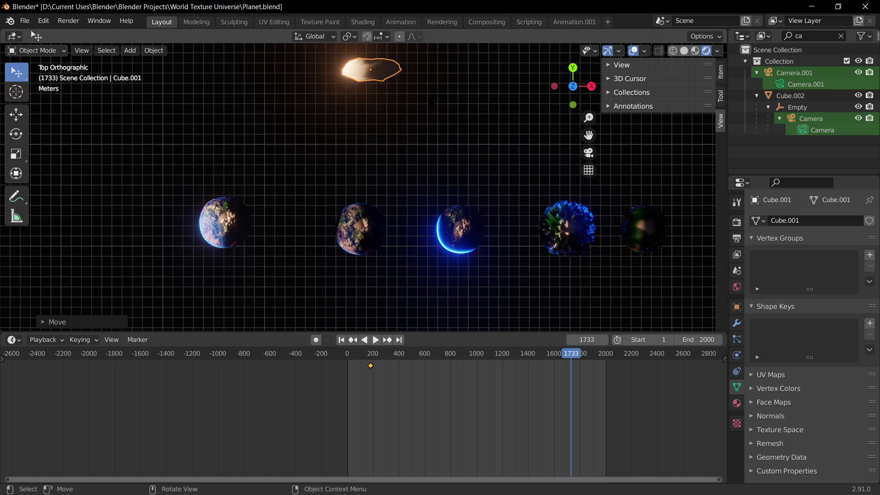
pyautogui.keyDown('shift'); pyautogui.moveTo(495, 85); pyautogui.dragTo(490, 235, button='middle'); pyautogui.keyUp('shift')
pyautogui.scroll(-2, 490, 235)
pyautogui.scroll(1, 490, 235)
pyautogui.press('KP_0')
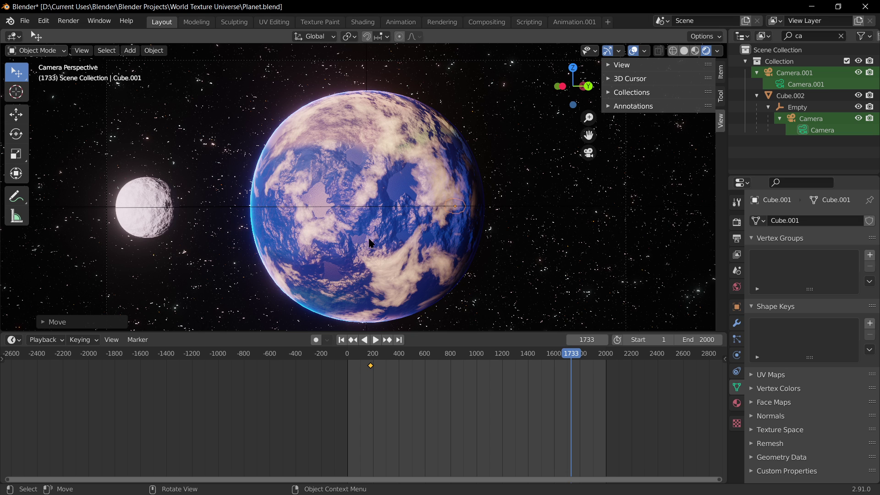
pyautogui.scroll(4, 370, 239)
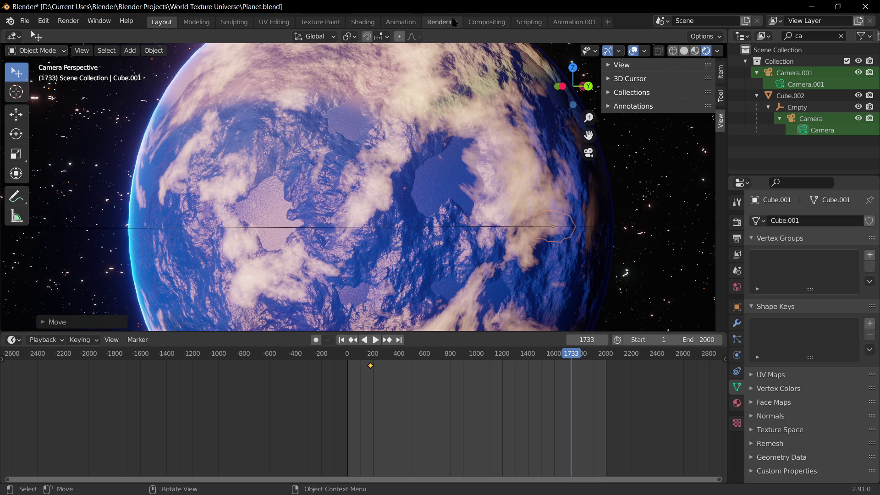
# Open the Shading workspace in camera view and review Cube.001's Displace modifier and Material.001 settings
pyautogui.click(401, 22)
pyautogui.click(362, 22)
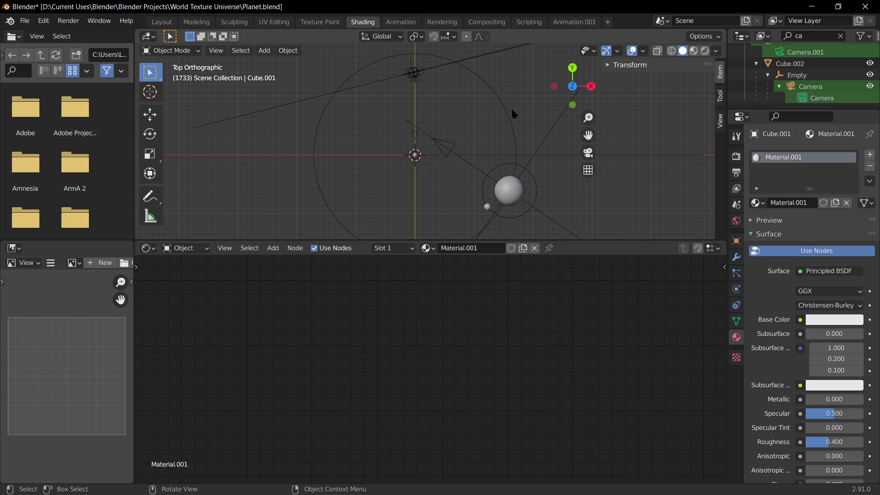
pyautogui.press('KP_0')
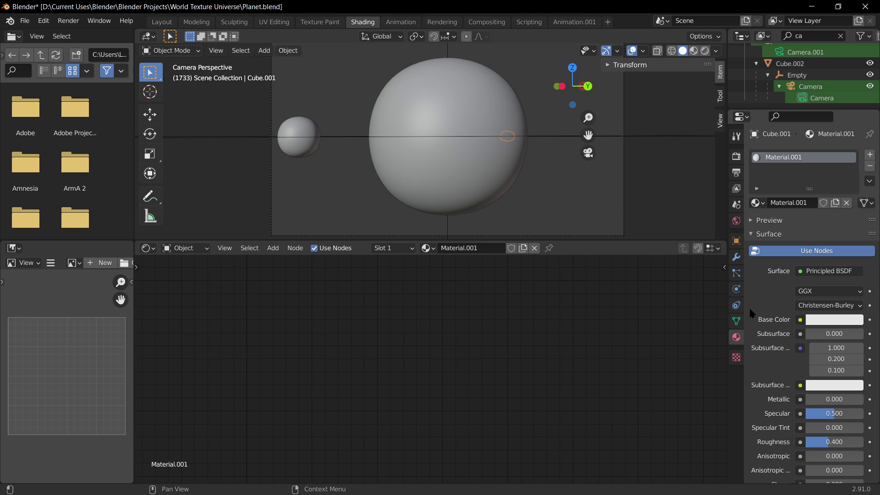
pyautogui.click(736, 257)
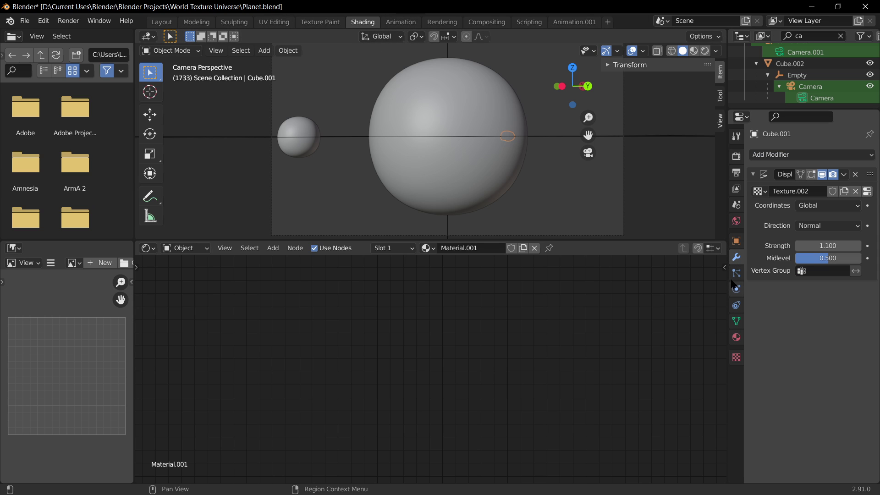
pyautogui.click(737, 340)
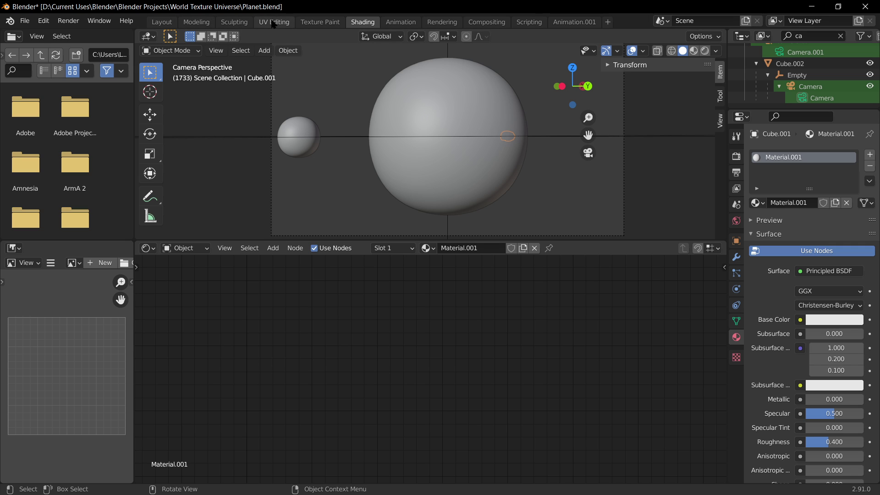
# Open the Texture Paint workspace and show the planet close up in rendered shading
pyautogui.click(319, 22)
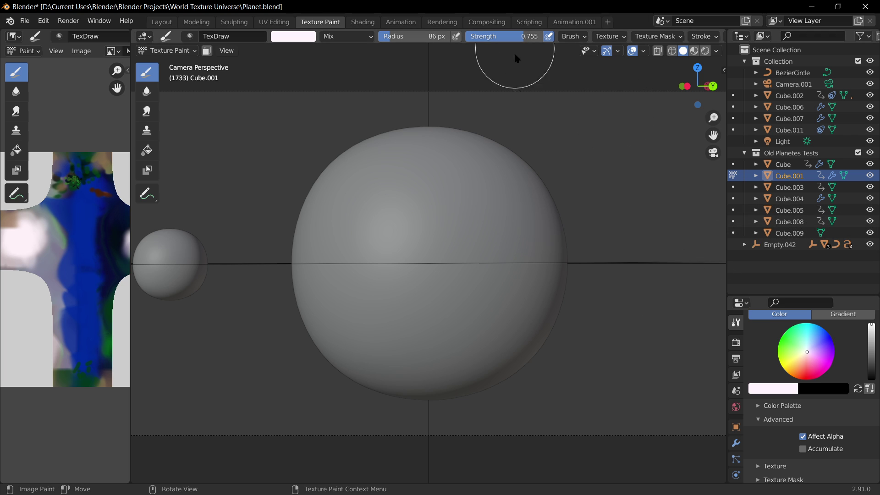
pyautogui.click(704, 50)
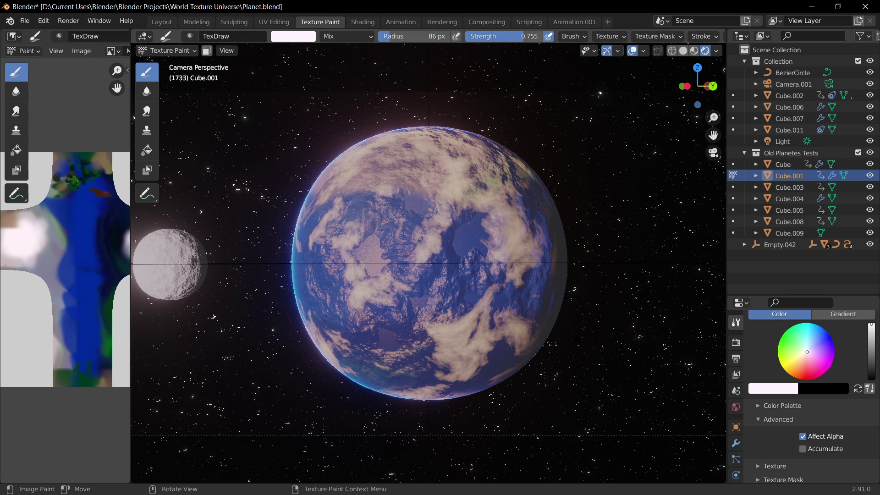
pyautogui.scroll(5, 426, 302)
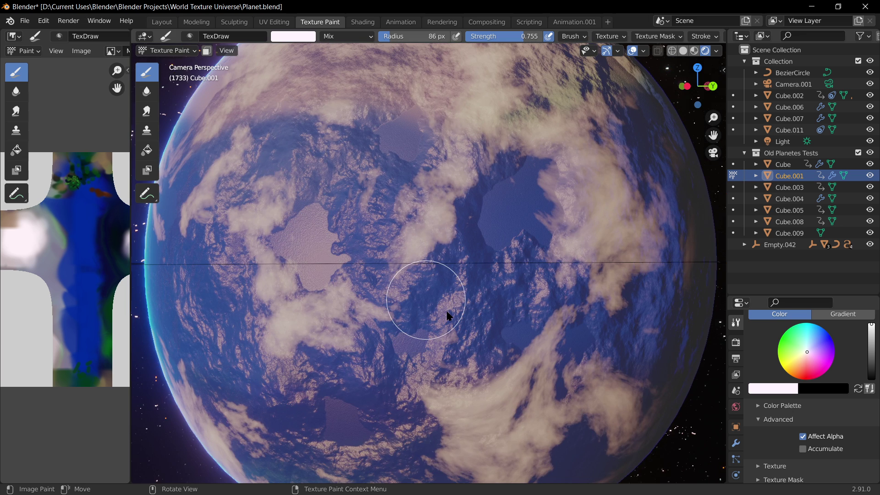
# Review the Eevee render settings and the surface settings of Cube.001's material in an enlarged properties area
pyautogui.click(736, 342)
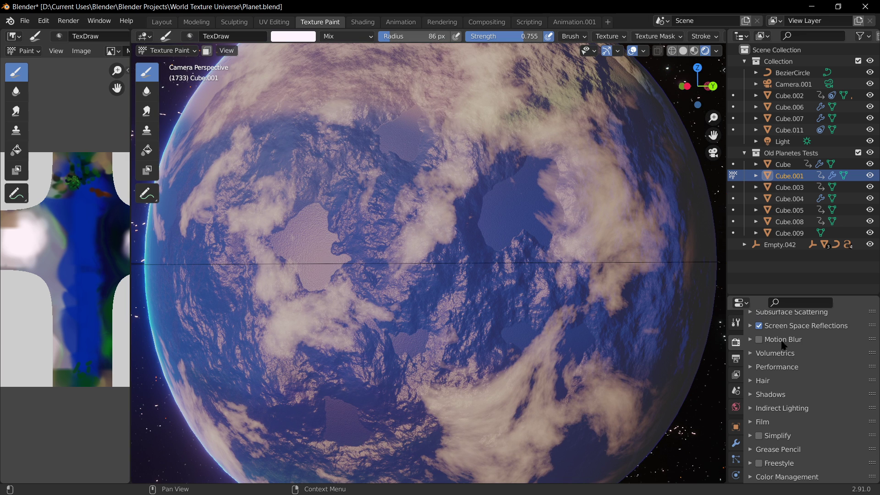
pyautogui.scroll(8, 770, 389)
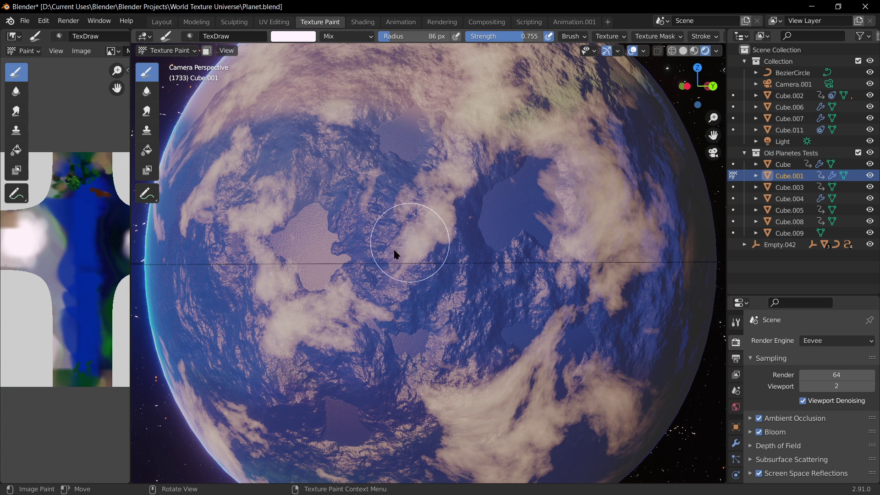
pyautogui.scroll(-8, 816, 440)
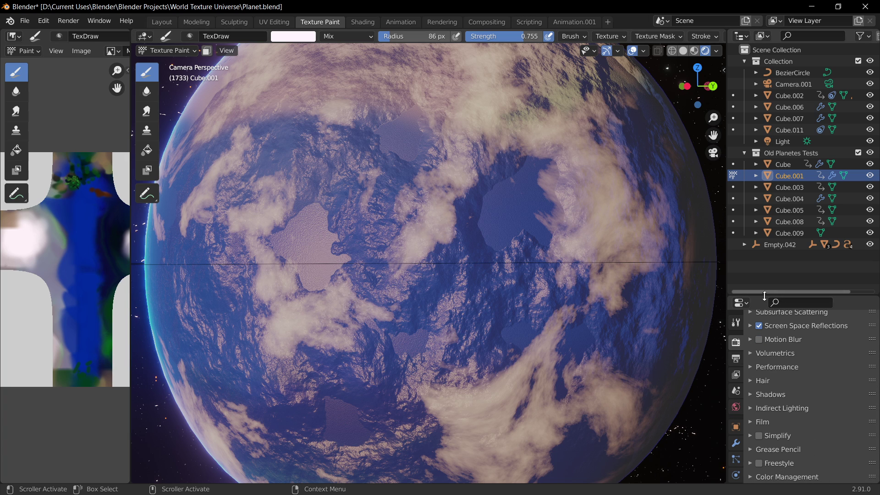
pyautogui.moveTo(764, 295); pyautogui.dragTo(764, 190)
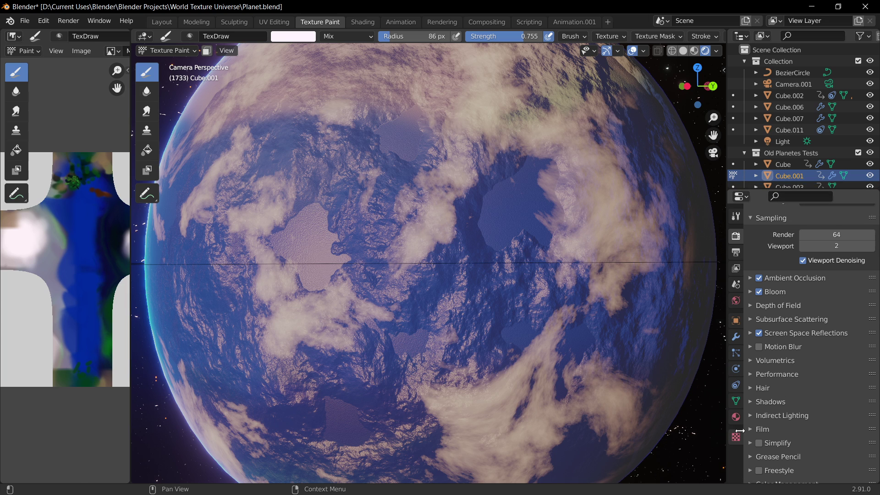
pyautogui.click(735, 417)
pyautogui.scroll(-2, 798, 424)
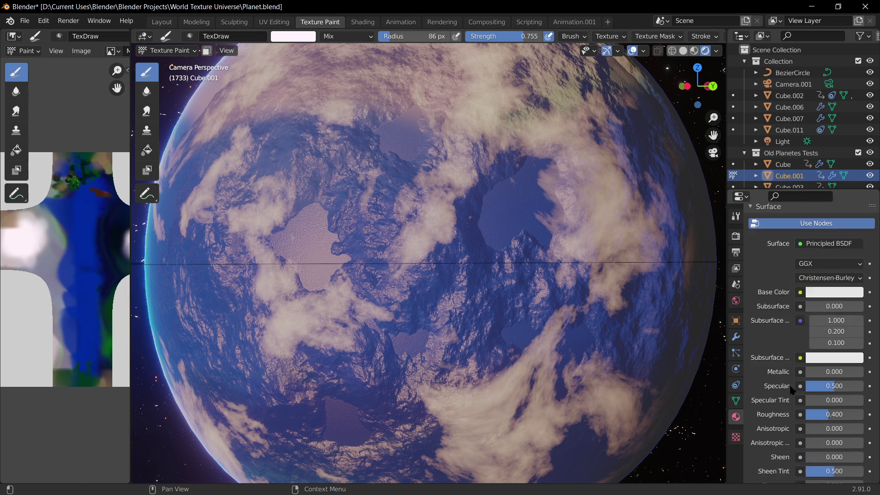
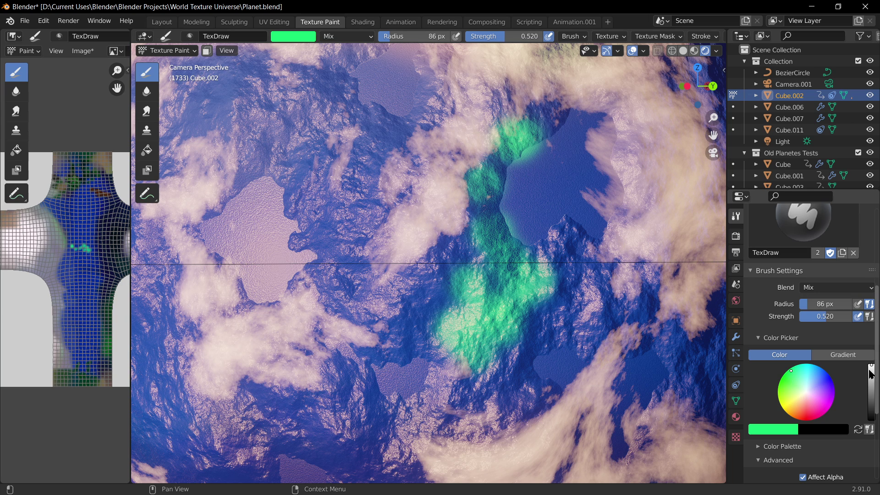
# Darken the green brush colour and extend the painted green land strip on planet Cube.002 southward
pyautogui.moveTo(871, 366); pyautogui.dragTo(871, 394)
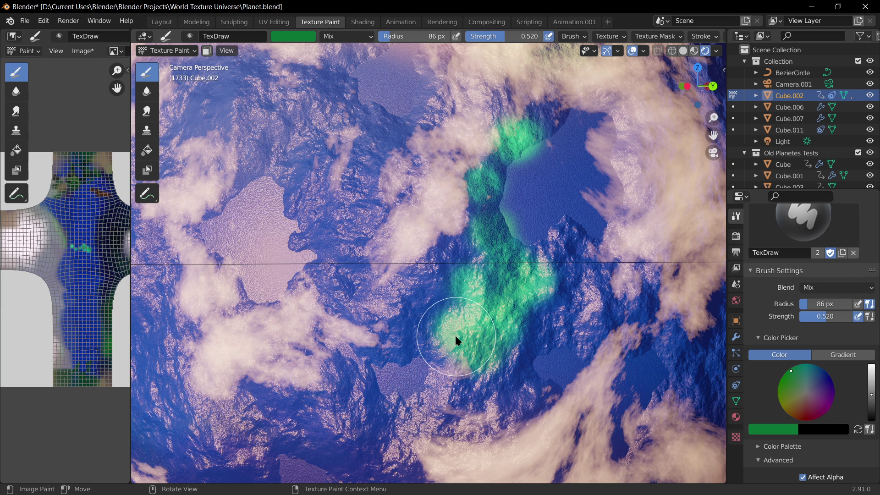
pyautogui.scroll(-1, 509, 369)
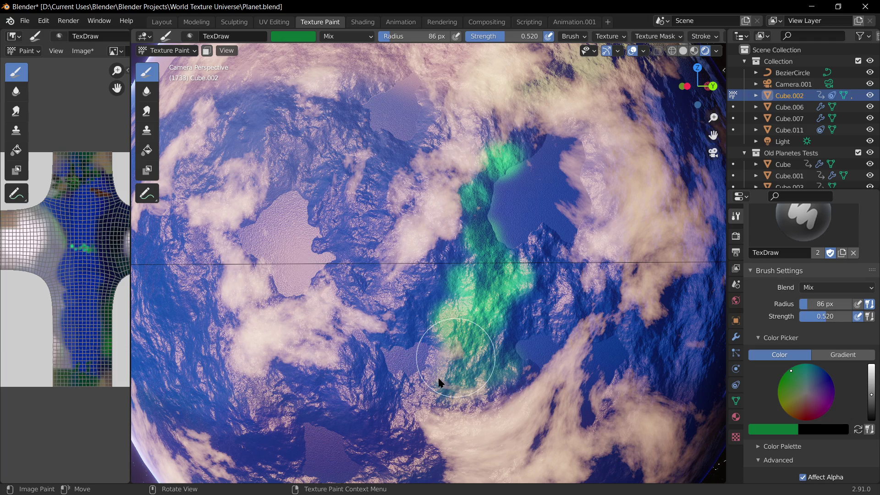
pyautogui.scroll(-5, 464, 365)
pyautogui.scroll(5, 481, 442)
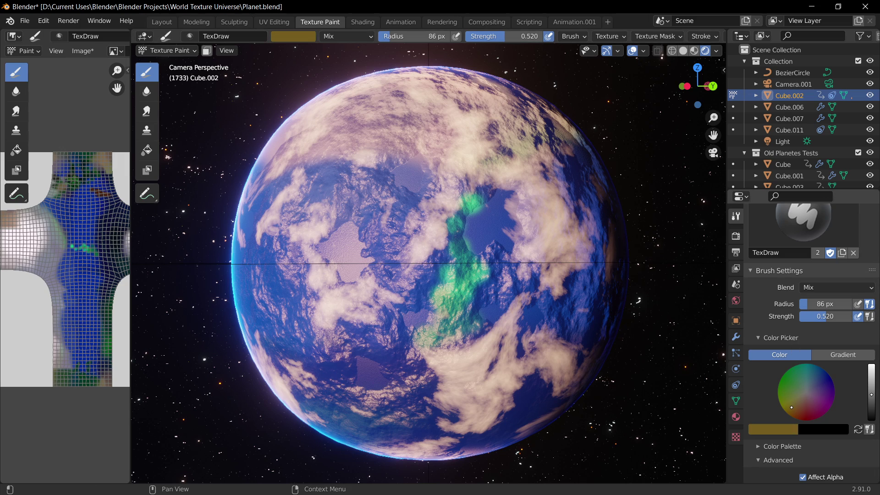
# Change the brush colour to a brownish yellow and paint it over the green land strip
pyautogui.scroll(4, 476, 316)
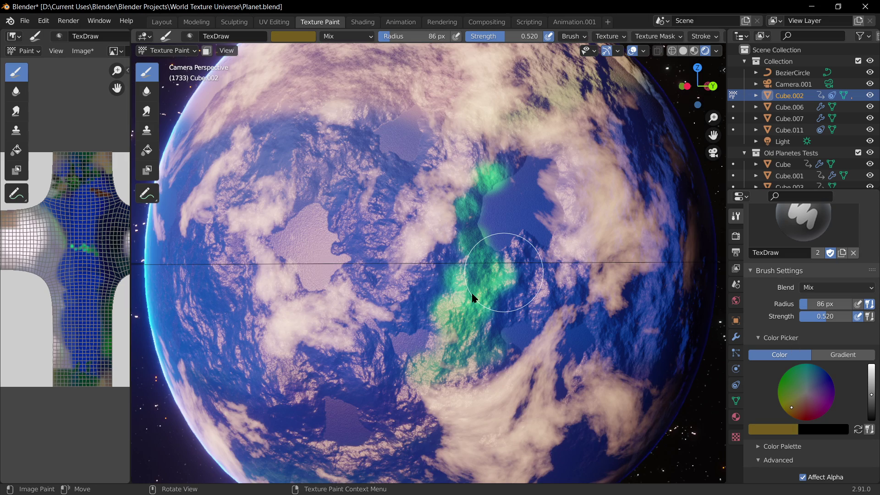
pyautogui.moveTo(477, 339)
pyautogui.mouseDown()
pyautogui.moveTo(471, 354)
pyautogui.moveTo(444, 324)
pyautogui.moveTo(514, 304)
pyautogui.moveTo(511, 288)
pyautogui.moveTo(509, 330)
pyautogui.moveTo(439, 378)
pyautogui.moveTo(547, 345)
pyautogui.moveTo(473, 254)
pyautogui.moveTo(473, 198)
pyautogui.moveTo(517, 151)
pyautogui.moveTo(464, 247)
pyautogui.moveTo(518, 281)
pyautogui.moveTo(511, 326)
pyautogui.moveTo(471, 294)
pyautogui.moveTo(527, 359)
pyautogui.mouseUp()
pyautogui.scroll(-5, 476, 323)
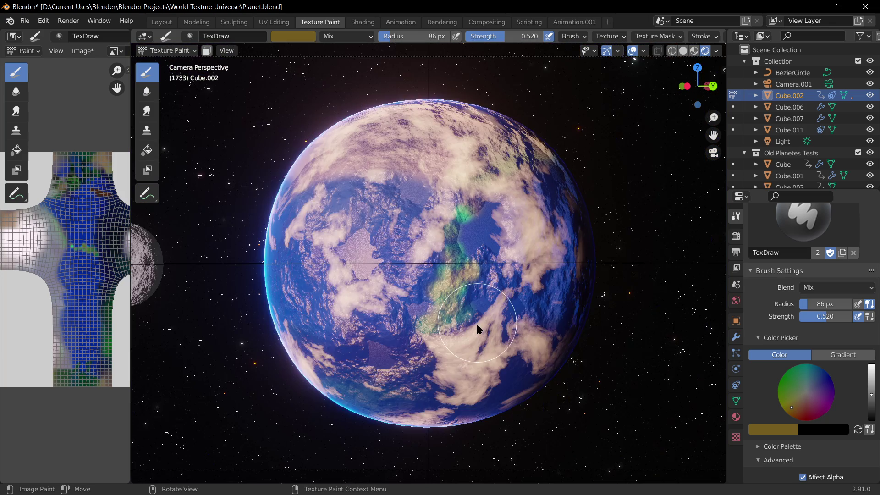
pyautogui.scroll(2, 492, 249)
pyautogui.scroll(6, 499, 173)
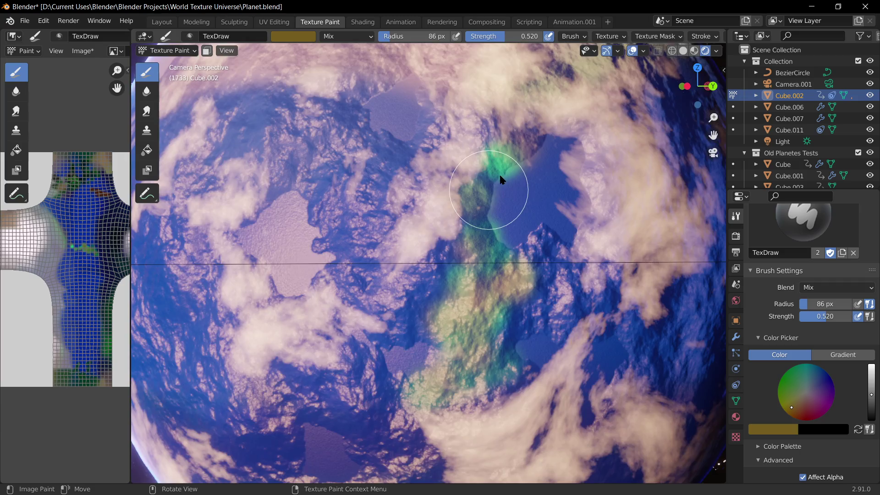
# Reduce the brush radius to 58 px and paint brown over the bright green northern tip of the strip
pyautogui.scroll(3, 529, 104)
pyautogui.press('f')
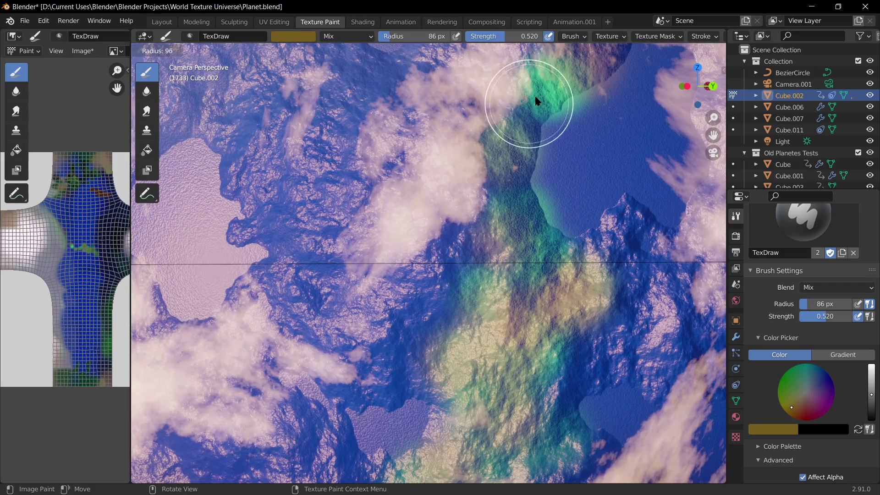
pyautogui.click(518, 104)
pyautogui.moveTo(552, 88)
pyautogui.mouseDown()
pyautogui.moveTo(541, 101)
pyautogui.moveTo(567, 77)
pyautogui.moveTo(541, 66)
pyautogui.moveTo(555, 99)
pyautogui.mouseUp()
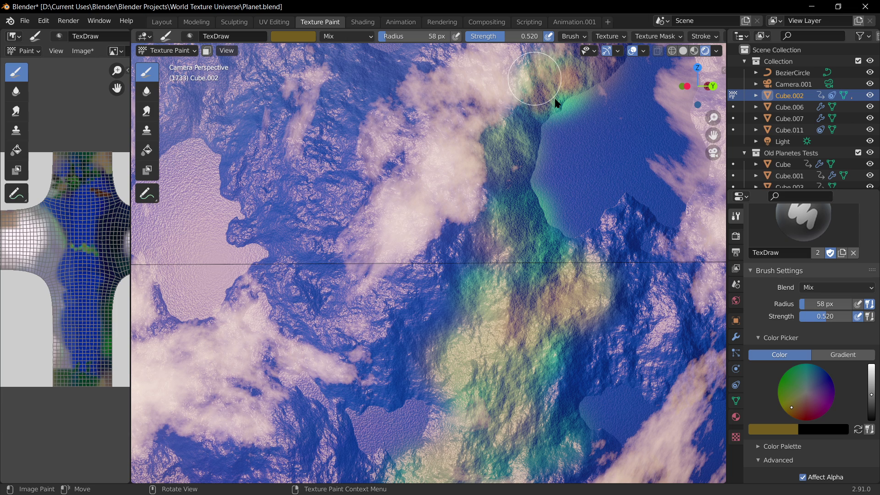
# Paint more brown strokes across the strip's northern end and down along the shore of the large blue lake
pyautogui.scroll(1, 550, 101)
pyautogui.keyDown('shift'); pyautogui.moveTo(562, 101); pyautogui.dragTo(518, 178, button='middle'); pyautogui.keyUp('shift')
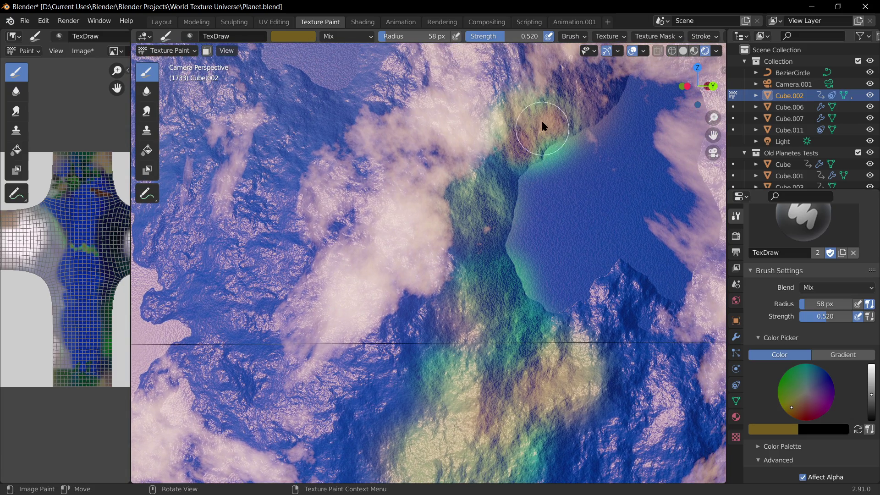
pyautogui.moveTo(542, 126); pyautogui.dragTo(508, 111)
pyautogui.moveTo(509, 81)
pyautogui.mouseDown()
pyautogui.moveTo(512, 65)
pyautogui.moveTo(479, 68)
pyautogui.mouseUp()
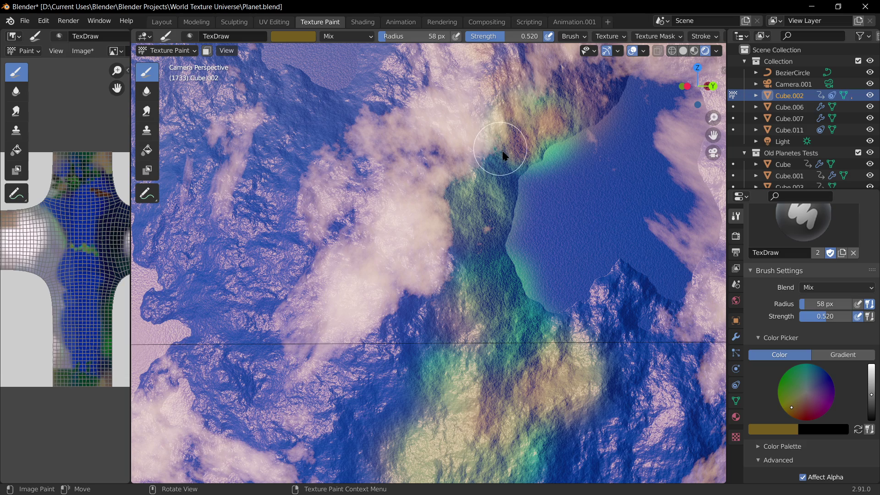
pyautogui.moveTo(502, 155)
pyautogui.mouseDown()
pyautogui.moveTo(513, 174)
pyautogui.moveTo(503, 200)
pyautogui.mouseUp()
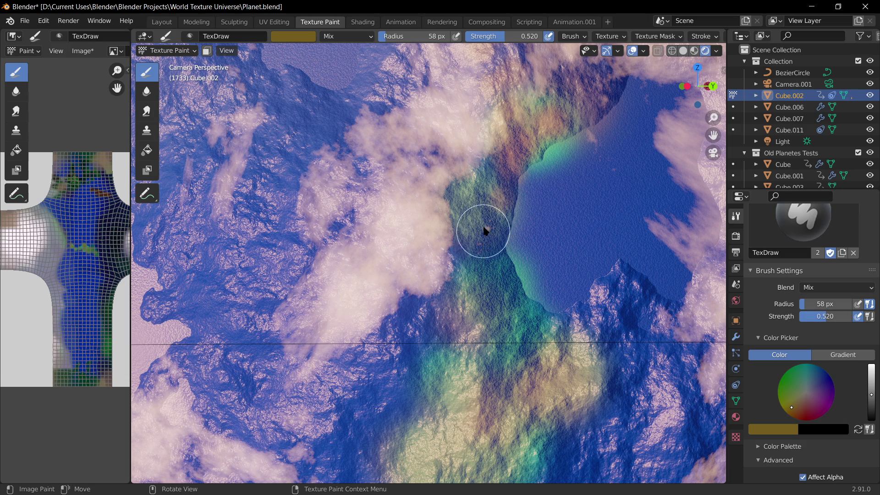
# Paint brown along the strip's narrow middle section beside the lake and check the whole planet
pyautogui.scroll(-5, 488, 229)
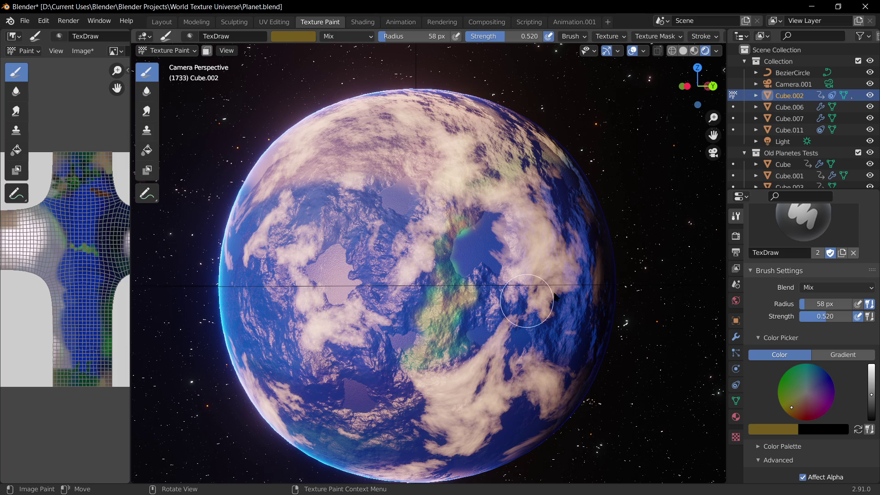
pyautogui.scroll(5, 472, 247)
pyautogui.moveTo(447, 234)
pyautogui.mouseDown()
pyautogui.moveTo(449, 264)
pyautogui.moveTo(463, 257)
pyautogui.moveTo(462, 289)
pyautogui.mouseUp()
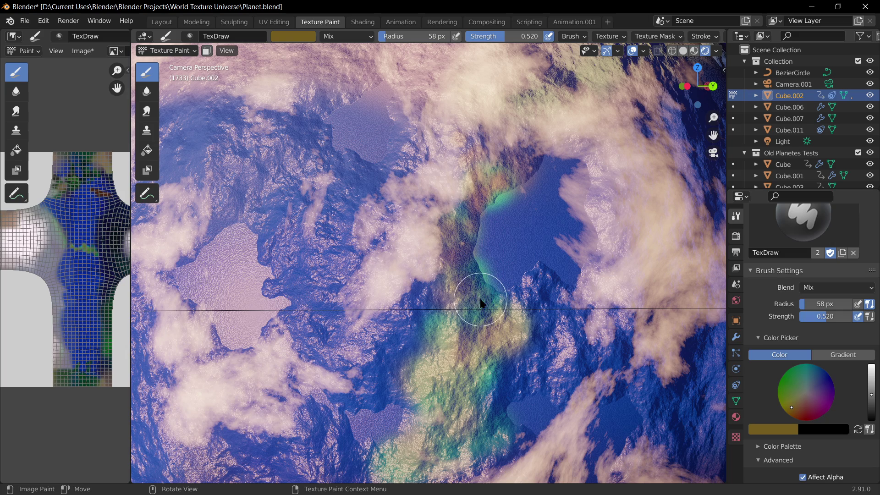
pyautogui.scroll(-3, 458, 314)
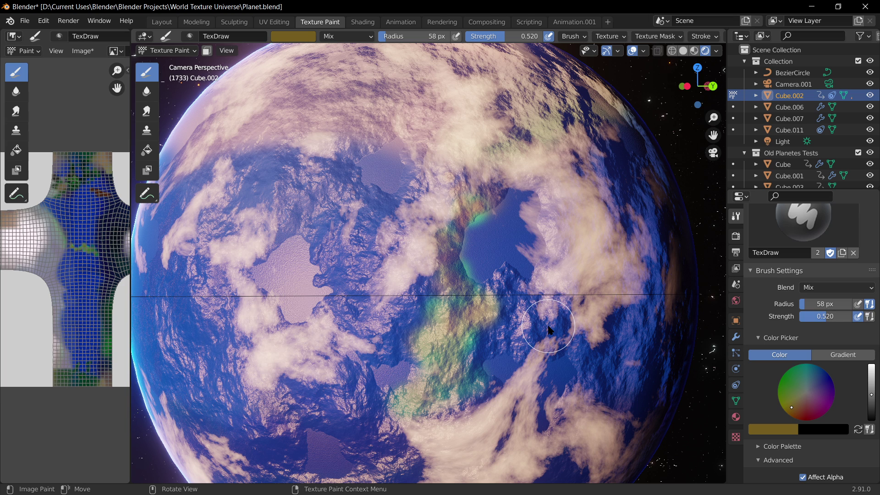
pyautogui.scroll(-3, 569, 350)
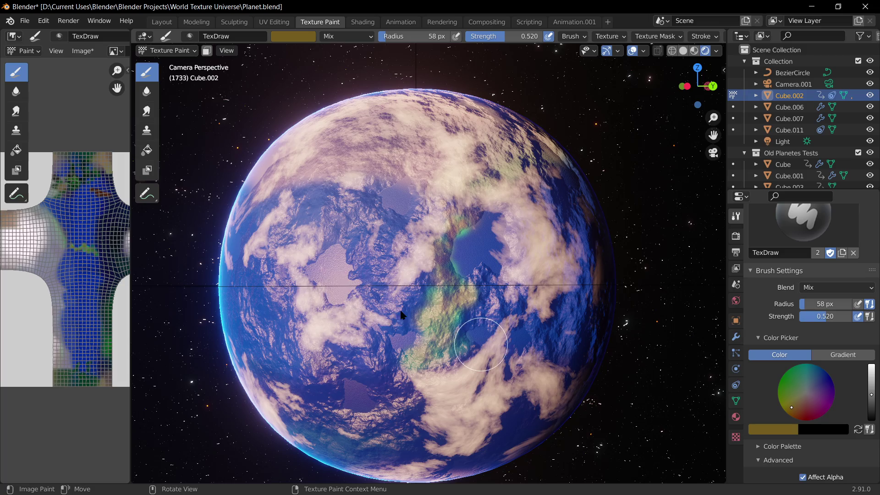
pyautogui.scroll(8, 465, 310)
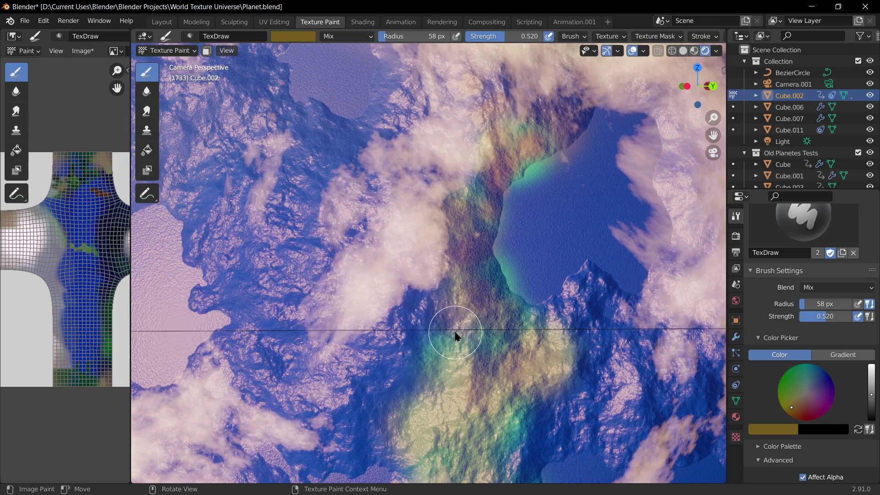
# Change the brush colour to a pale pinkish white and paint light patches along the land strip and the large blue lake's southern shore
pyautogui.moveTo(871, 394); pyautogui.dragTo(871, 365)
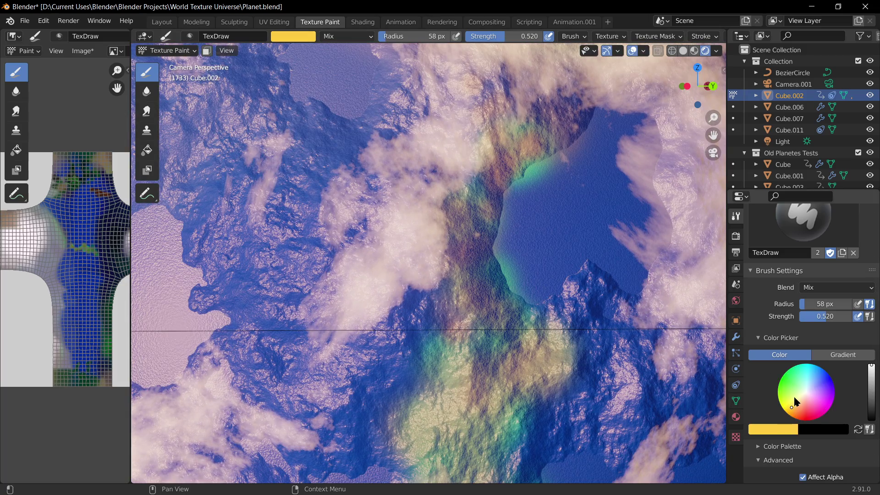
pyautogui.click(806, 393)
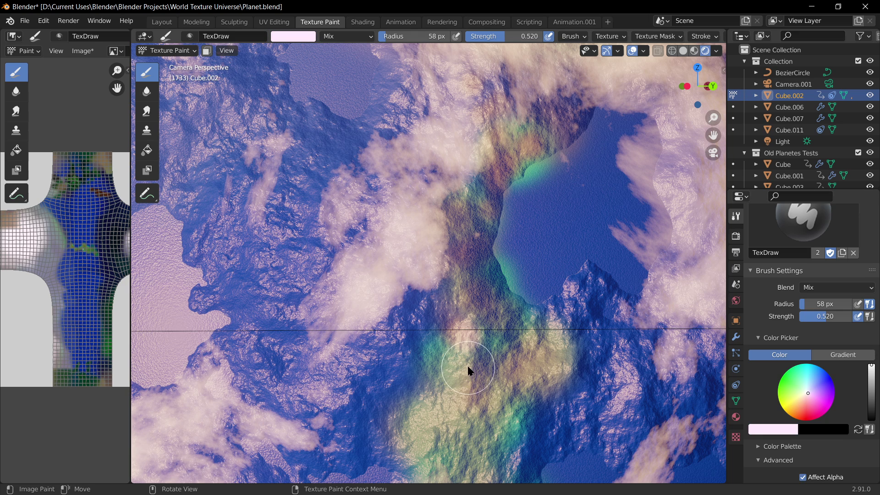
pyautogui.click(463, 242)
pyautogui.click(488, 198)
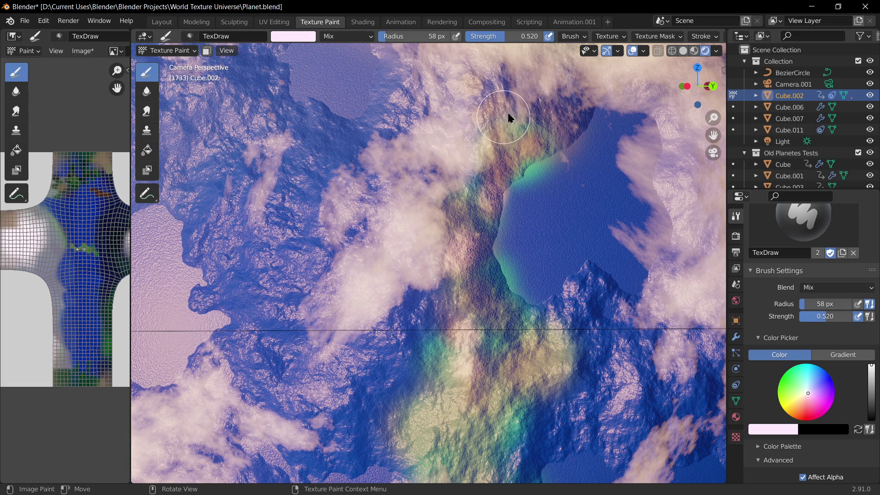
pyautogui.scroll(-3, 506, 243)
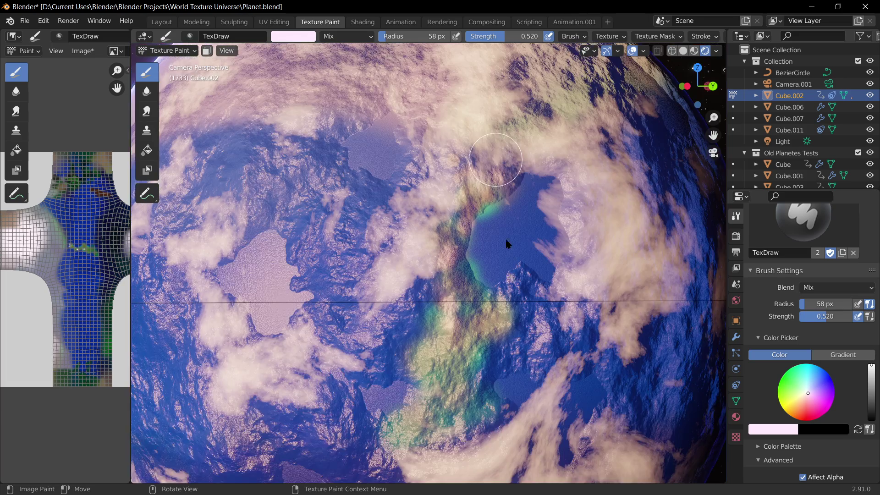
pyautogui.scroll(-5, 506, 256)
pyautogui.scroll(5, 513, 311)
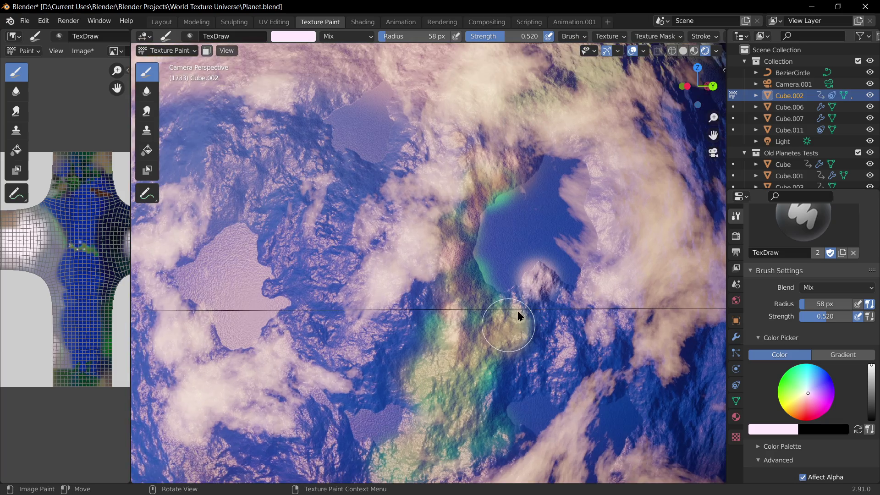
pyautogui.scroll(2, 517, 312)
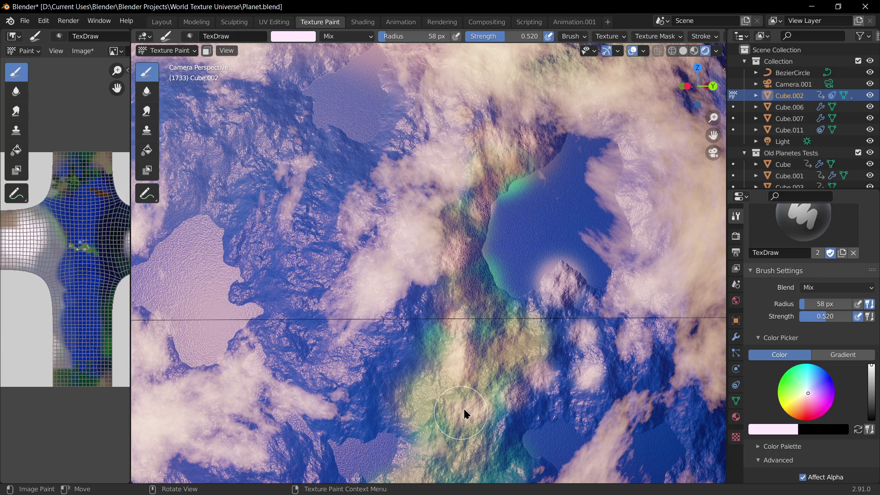
# Paint pinkish-white patches over the strip's southern end and the blue terrain just west of it
pyautogui.scroll(-3, 465, 414)
pyautogui.moveTo(451, 376)
pyautogui.mouseDown()
pyautogui.moveTo(448, 403)
pyautogui.moveTo(414, 407)
pyautogui.mouseUp()
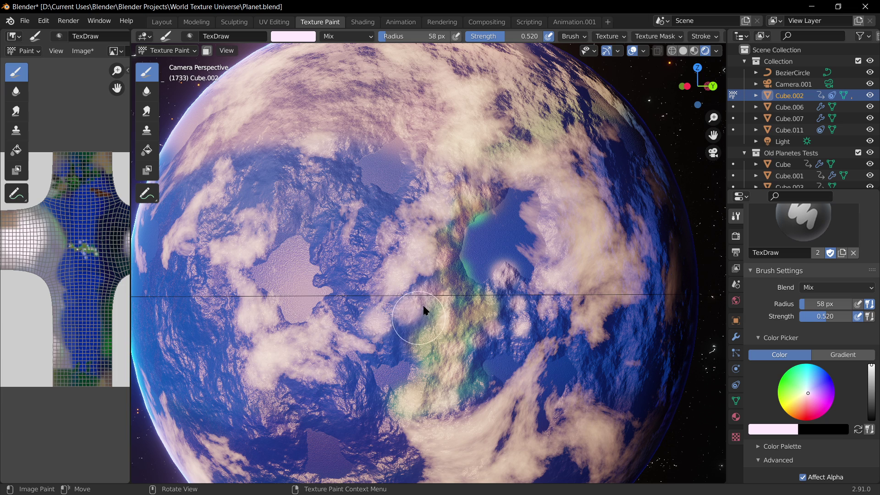
pyautogui.moveTo(358, 294); pyautogui.dragTo(367, 271)
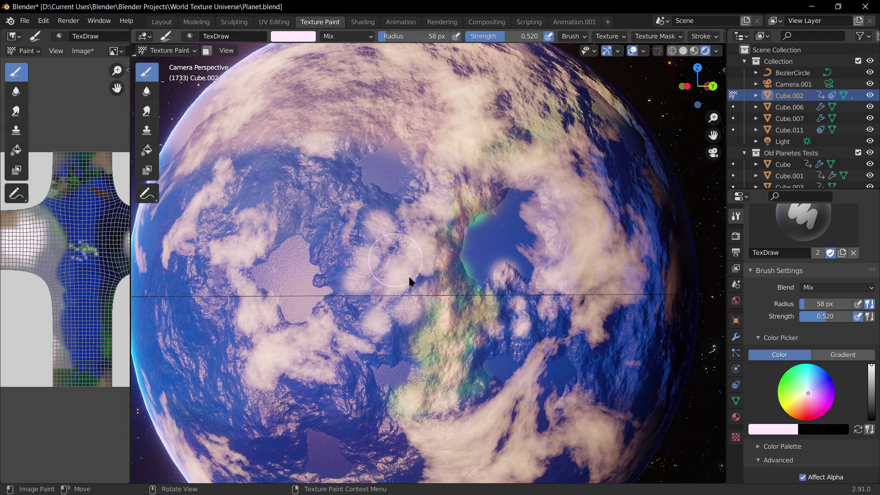
pyautogui.scroll(-4, 408, 279)
pyautogui.scroll(2, 360, 294)
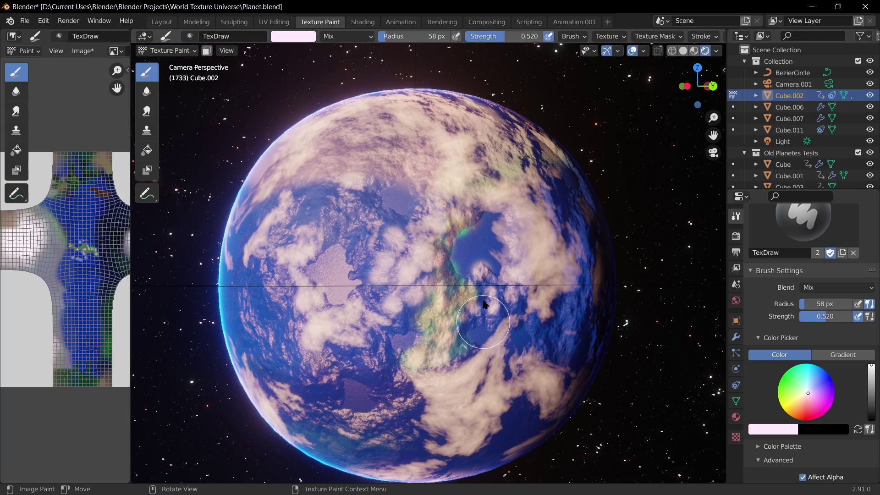
pyautogui.scroll(4, 406, 308)
# Darken the brush colour to a greyish mauve and paint it over the terrain south of the large blue lake
pyautogui.moveTo(873, 390); pyautogui.dragTo(871, 387)
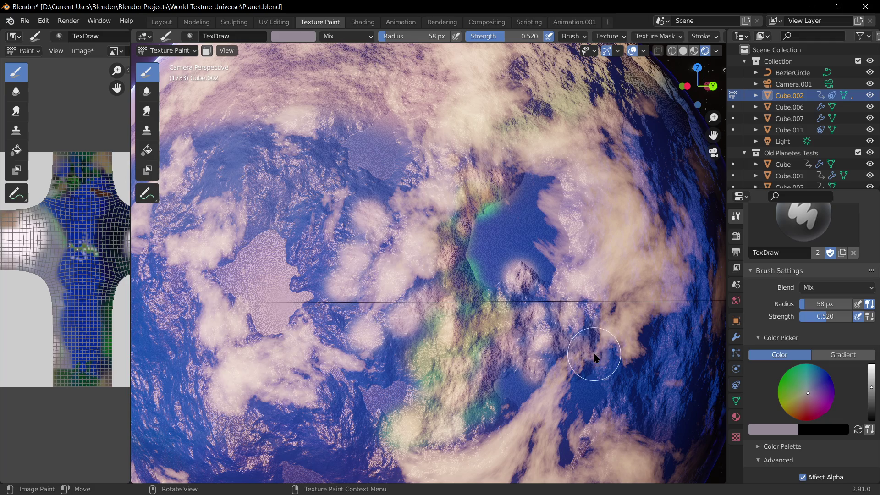
pyautogui.scroll(-8, 598, 345)
pyautogui.scroll(3, 586, 346)
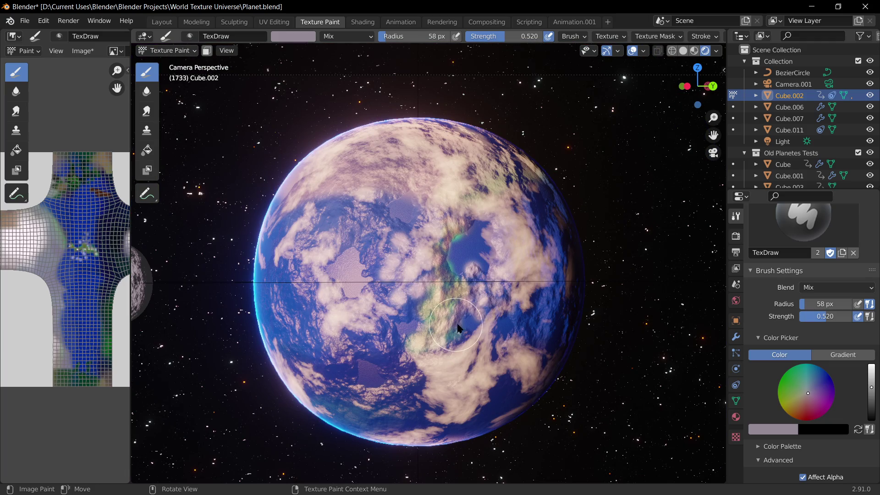
pyautogui.scroll(3, 472, 308)
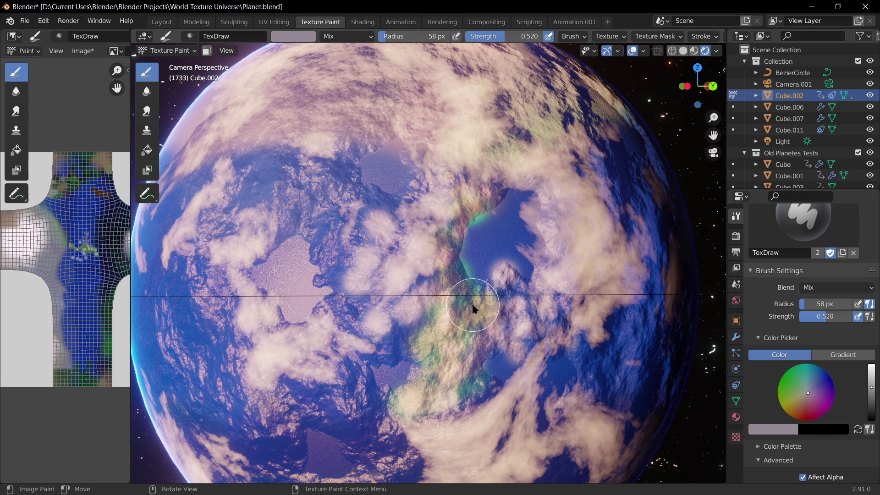
# Enlarge the brush radius to 148 px and paint a broad mauve band from west of the strip toward the planet's south
pyautogui.press('f')
pyautogui.click(510, 390)
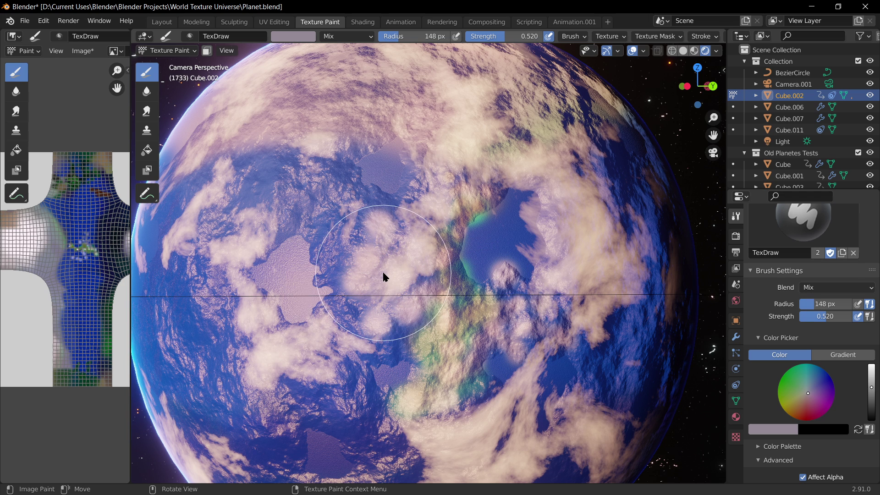
pyautogui.moveTo(384, 276)
pyautogui.mouseDown()
pyautogui.moveTo(373, 310)
pyautogui.moveTo(339, 338)
pyautogui.moveTo(327, 373)
pyautogui.moveTo(334, 411)
pyautogui.mouseUp()
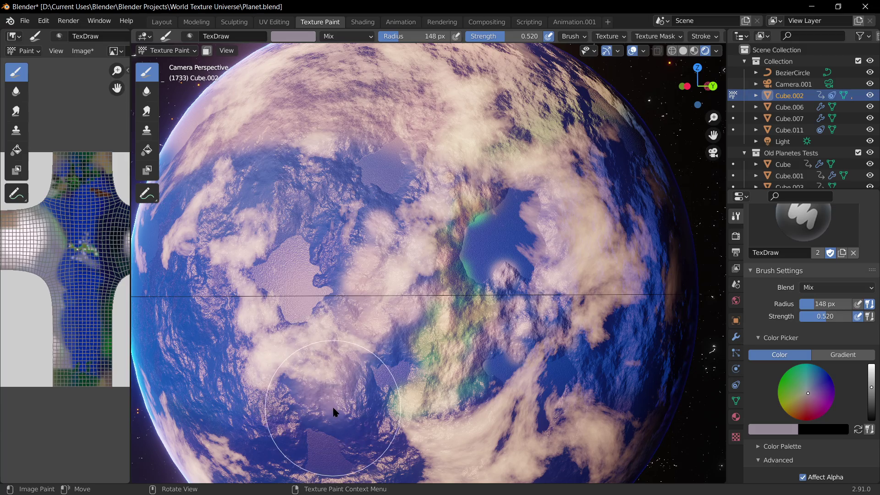
# Check the whole planet from the camera view and paint greyish mauve over the blue terrain north of the pale lake
pyautogui.moveTo(379, 428); pyautogui.dragTo(438, 384, button='middle')
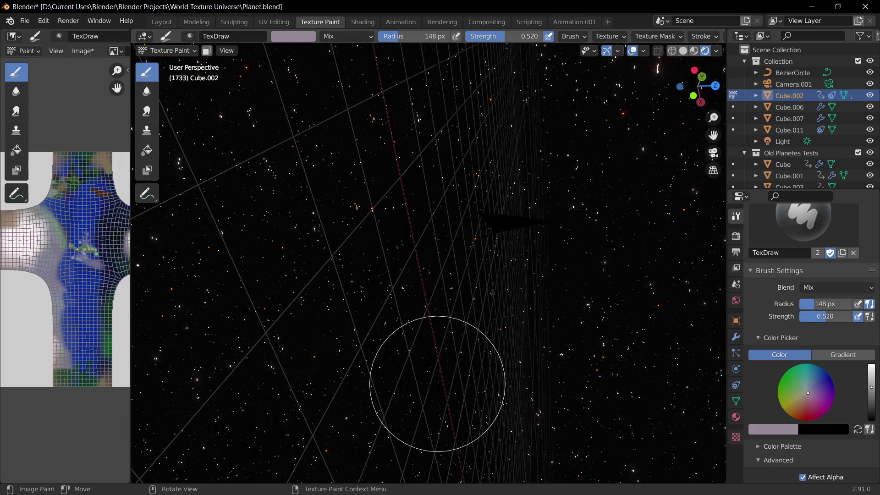
pyautogui.press('KP_0')
pyautogui.scroll(-3, 508, 373)
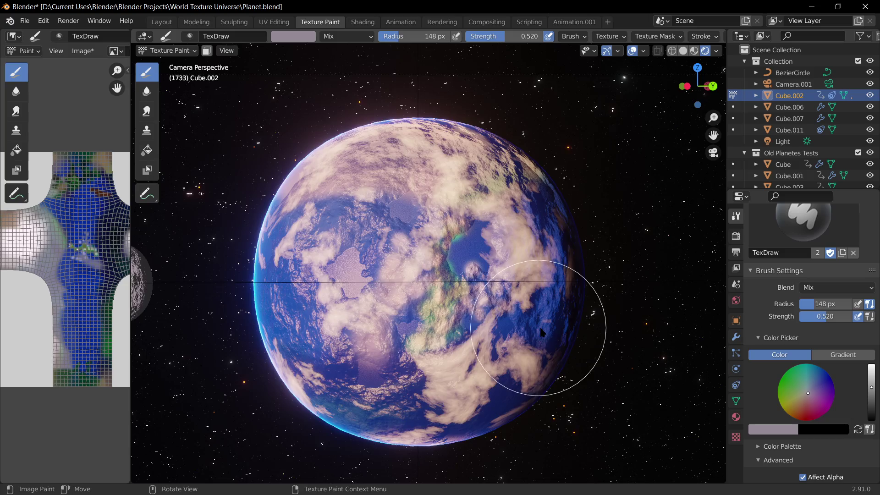
pyautogui.moveTo(540, 332); pyautogui.dragTo(530, 373, button='middle')
pyautogui.press('KP_0')
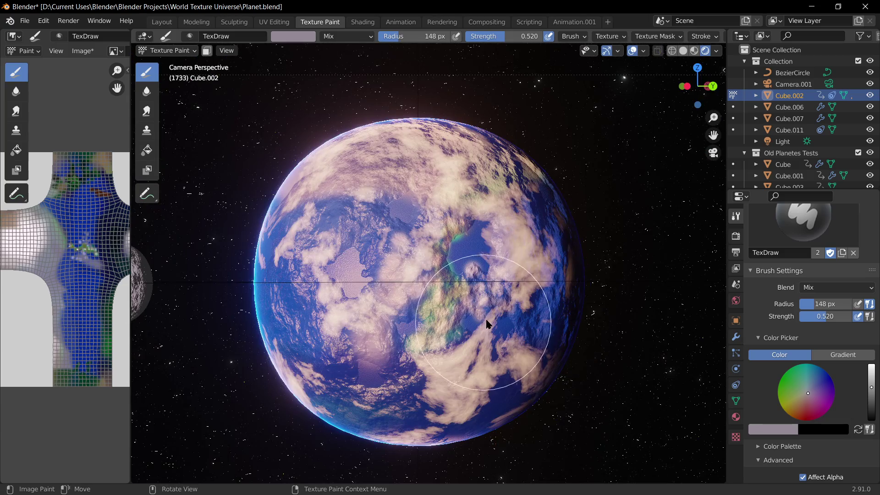
pyautogui.scroll(5, 591, 303)
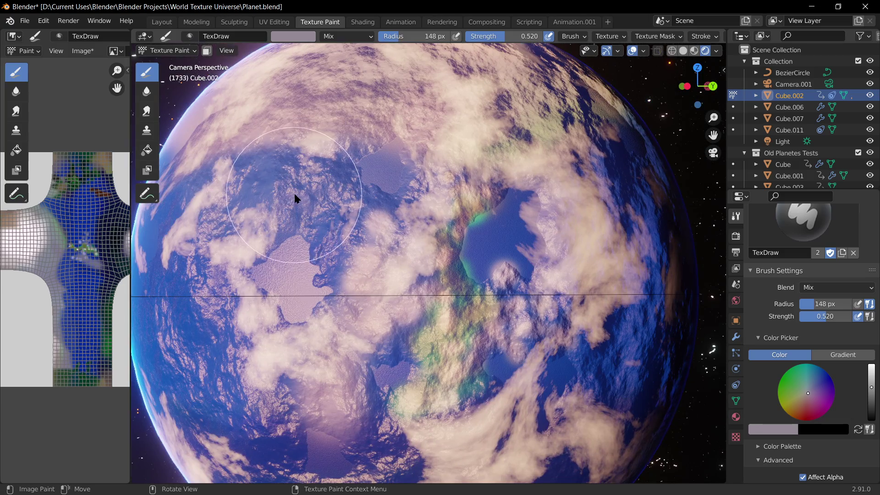
pyautogui.moveTo(293, 192)
pyautogui.mouseDown()
pyautogui.moveTo(322, 220)
pyautogui.moveTo(348, 216)
pyautogui.moveTo(314, 175)
pyautogui.mouseUp()
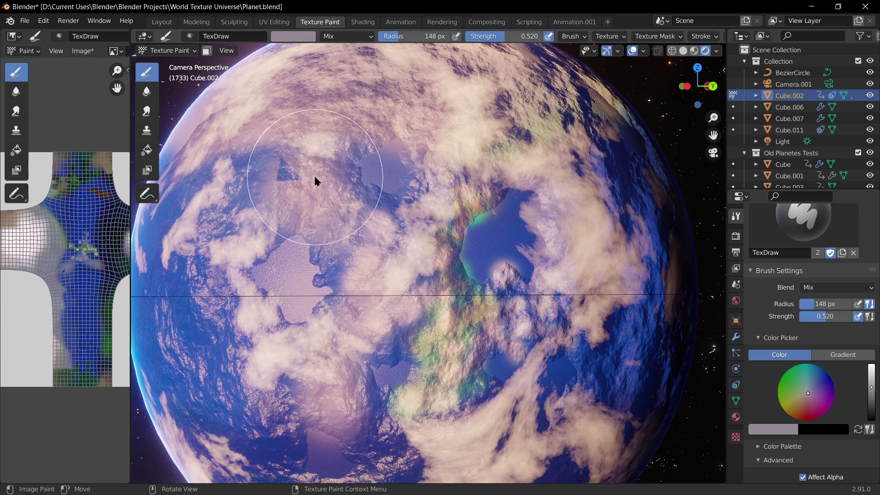
# Reduce the brush radius to 42 px, brighten the colour back to pinkish white and dab small light spots around the strip
pyautogui.press('f')
pyautogui.click(270, 163)
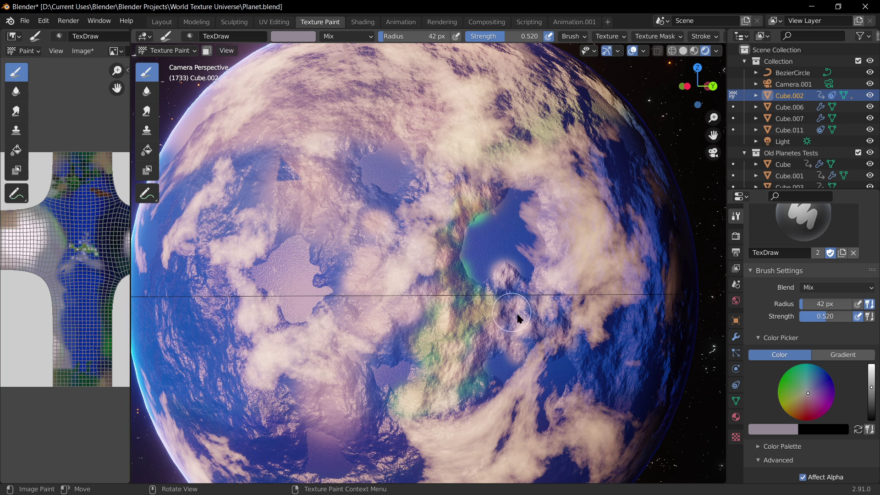
pyautogui.scroll(-2, 599, 370)
pyautogui.moveTo(872, 388); pyautogui.dragTo(871, 364)
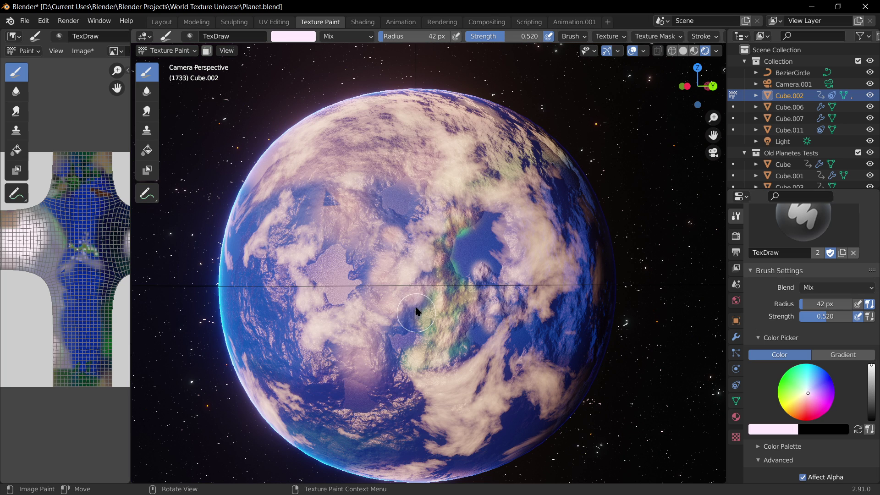
pyautogui.scroll(4, 416, 311)
pyautogui.scroll(-4, 473, 328)
# Preview the animation up to frame 1780 and switch to the Layout workspace to check the whole planet
pyautogui.press('space')
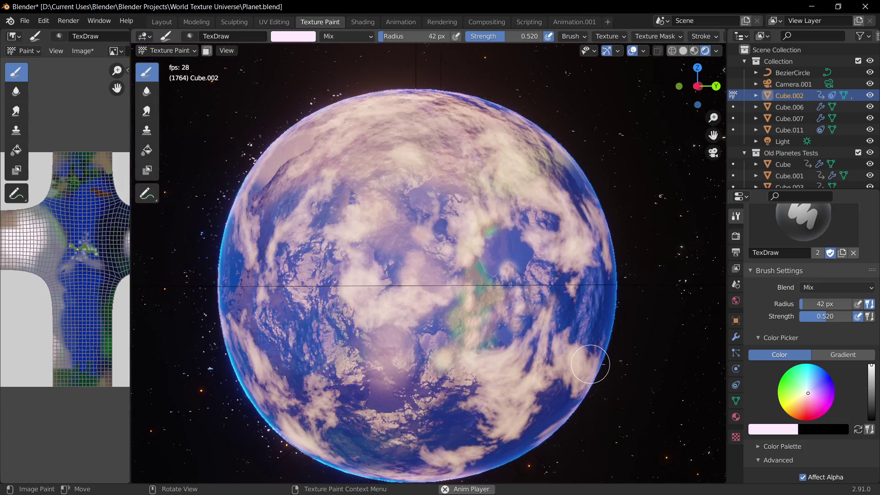
pyautogui.press('space')
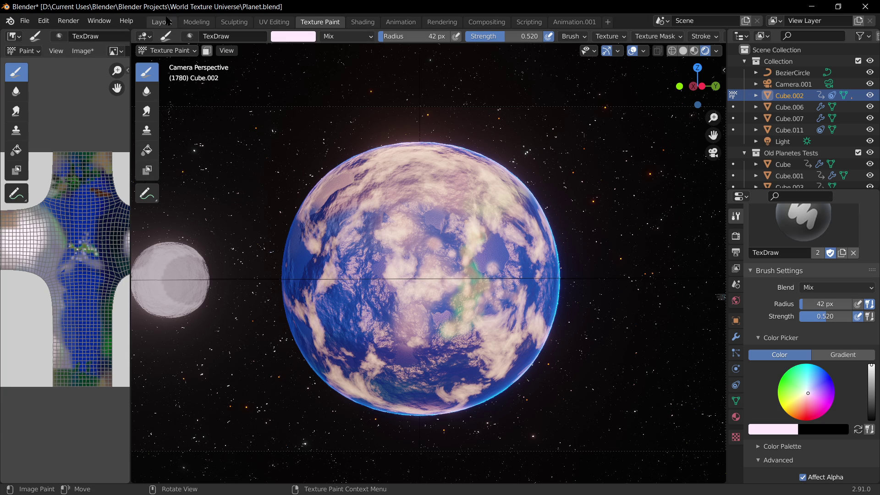
pyautogui.click(163, 22)
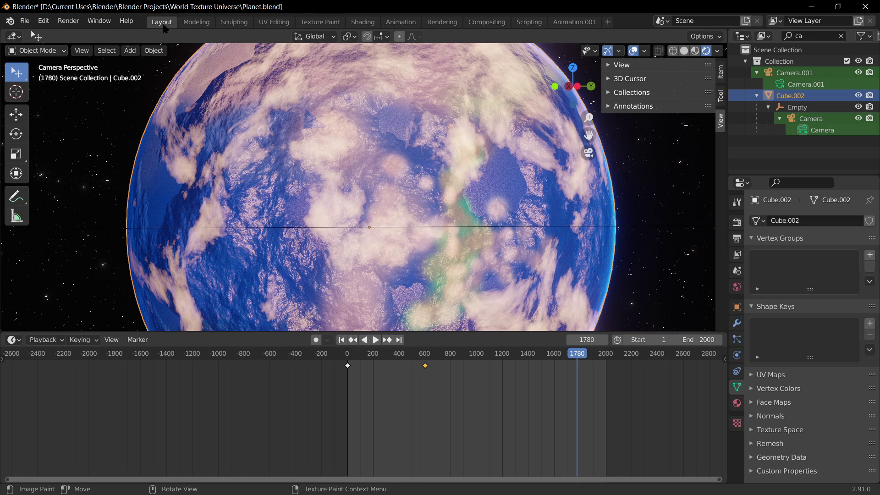
pyautogui.scroll(-3, 448, 261)
pyautogui.scroll(2, 469, 244)
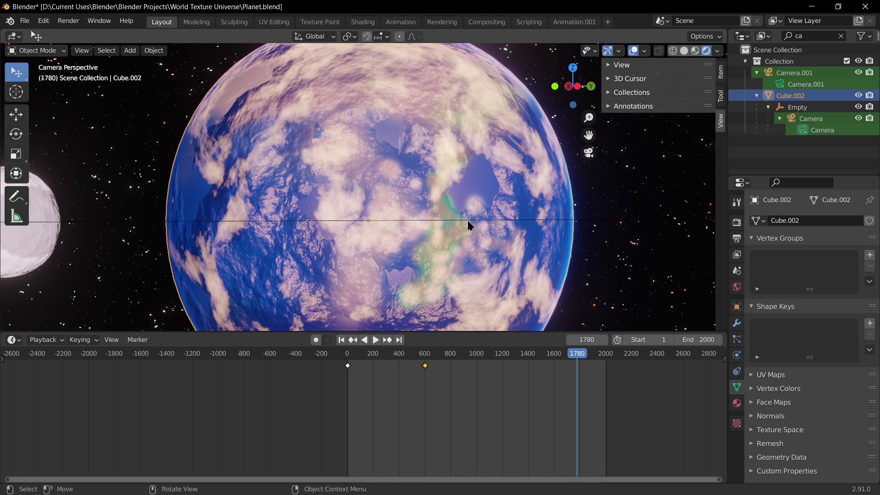
pyautogui.scroll(-3, 521, 271)
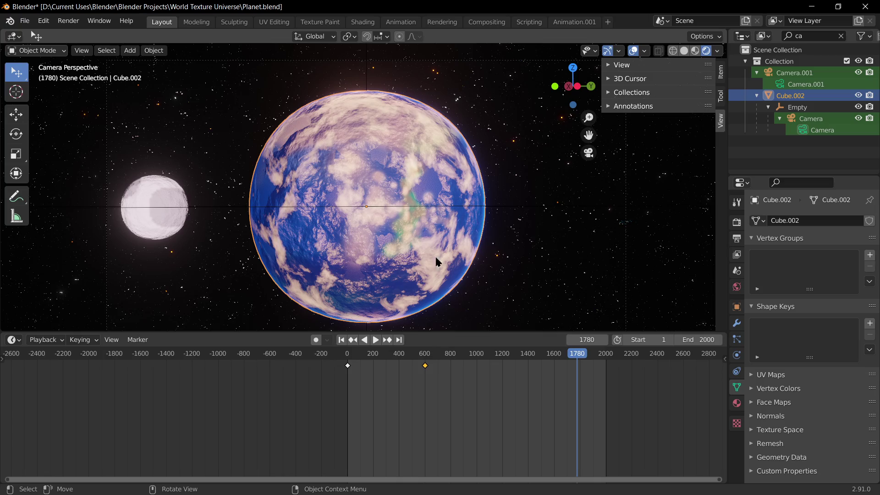
# Scrub and play the animation between about frames 367 and 480 to check the planet under changing light
pyautogui.click(418, 356)
pyautogui.press('space')
pyautogui.moveTo(415, 353); pyautogui.dragTo(386, 353)
pyautogui.press('space')
pyautogui.scroll(3, 481, 224)
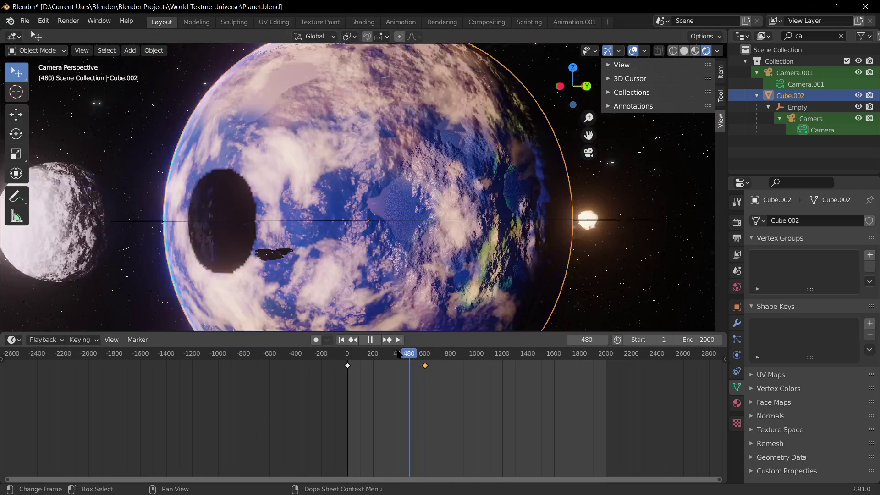
pyautogui.press('space')
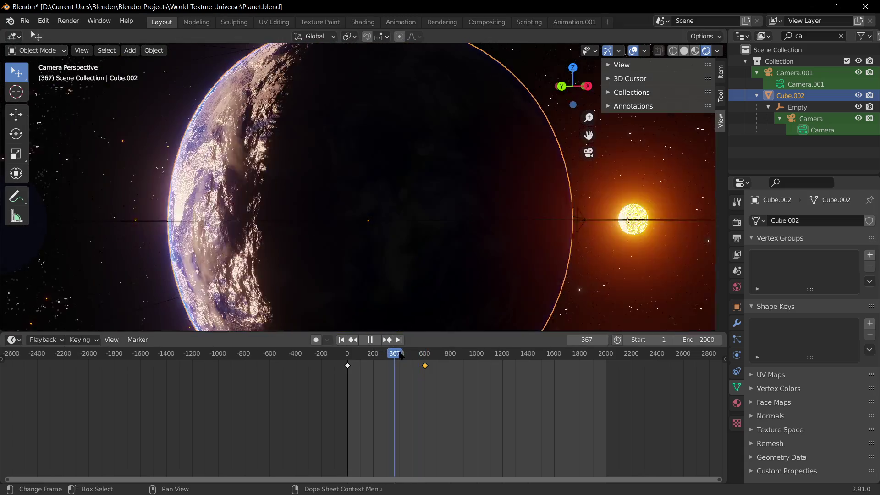
pyautogui.press('space')
pyautogui.press('space')
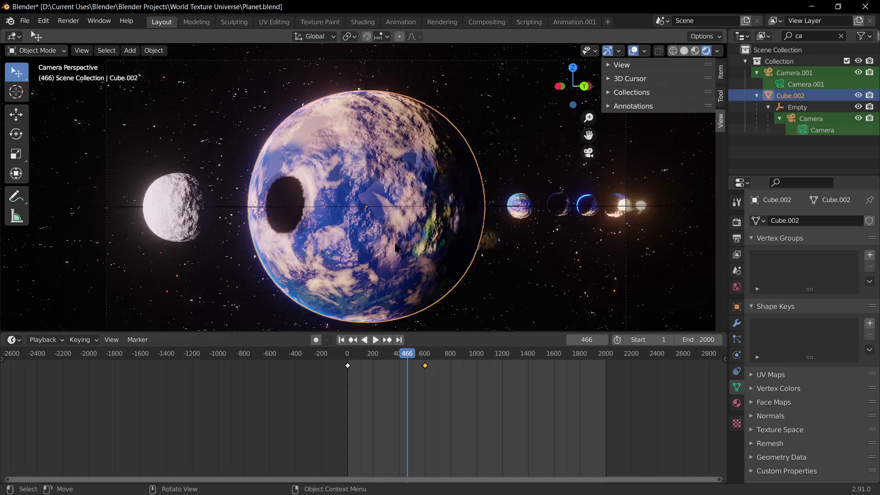
# Go to frame 470 and examine the painted planet both close up and together with its neighbouring bodies
pyautogui.moveTo(415, 355)
pyautogui.mouseDown()
pyautogui.moveTo(388, 356)
pyautogui.moveTo(405, 354)
pyautogui.mouseUp()
pyautogui.press('Escape')
pyautogui.press('space')
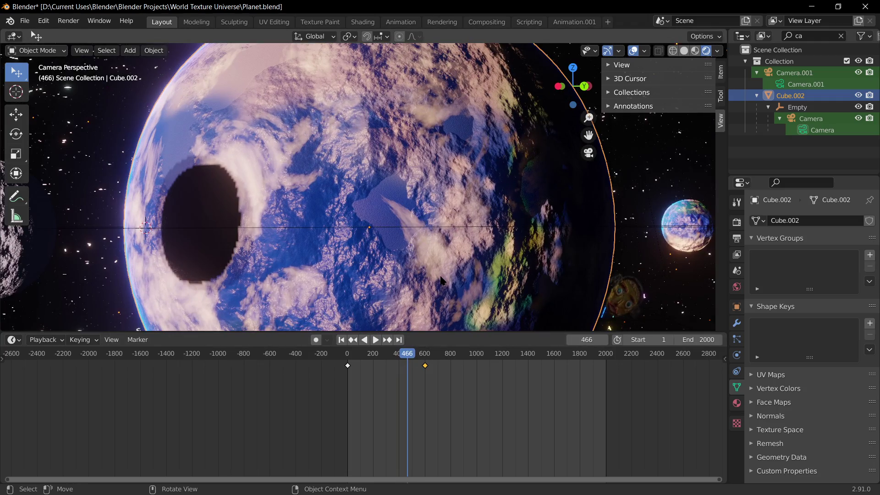
pyautogui.press('space')
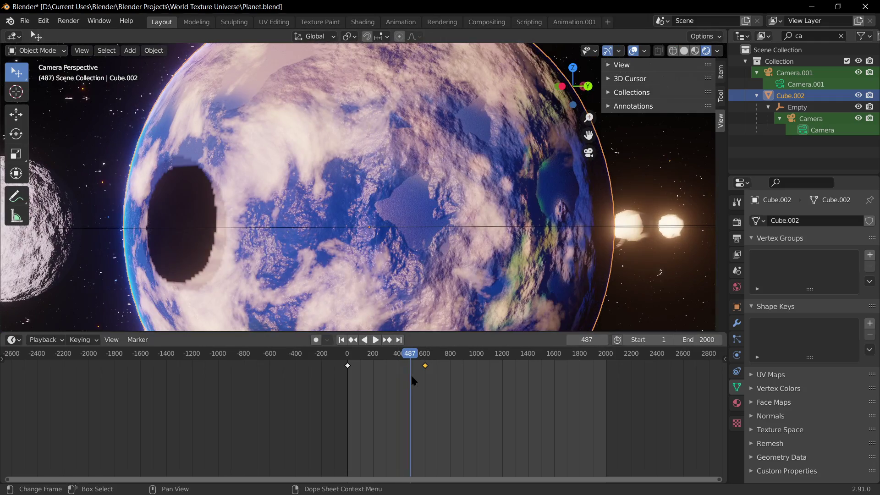
pyautogui.moveTo(410, 358); pyautogui.dragTo(408, 358)
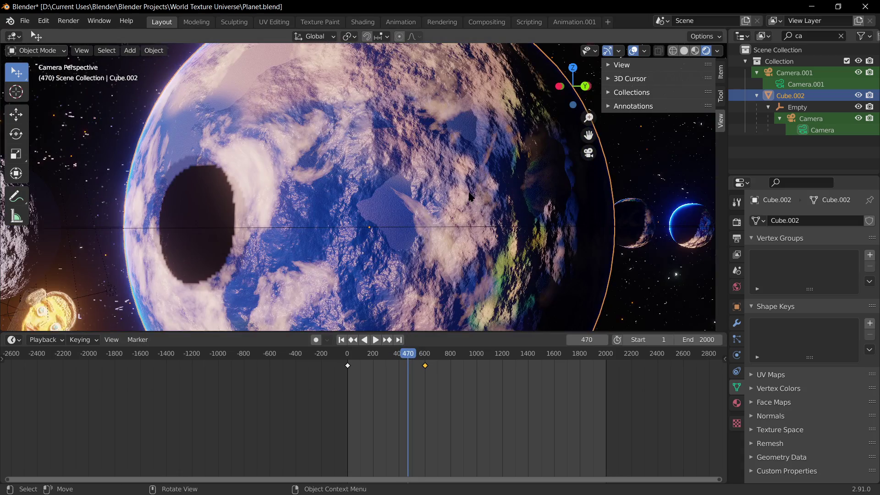
pyautogui.scroll(2, 410, 244)
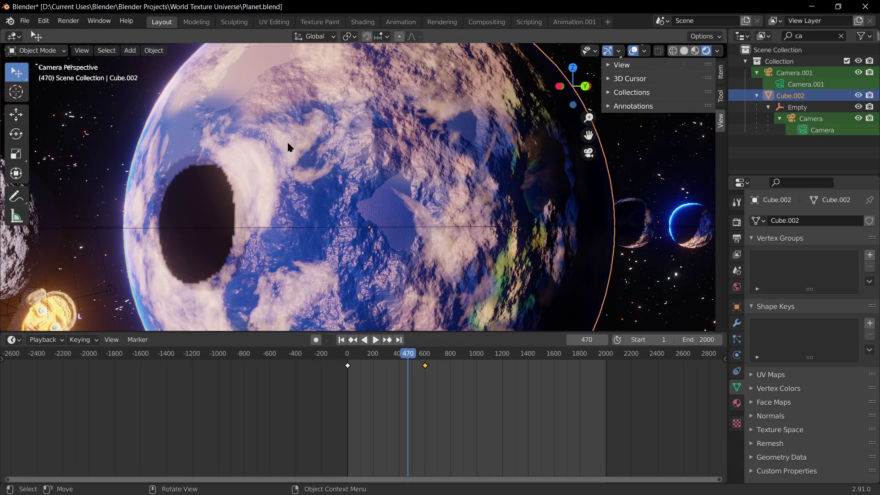
pyautogui.scroll(1, 556, 268)
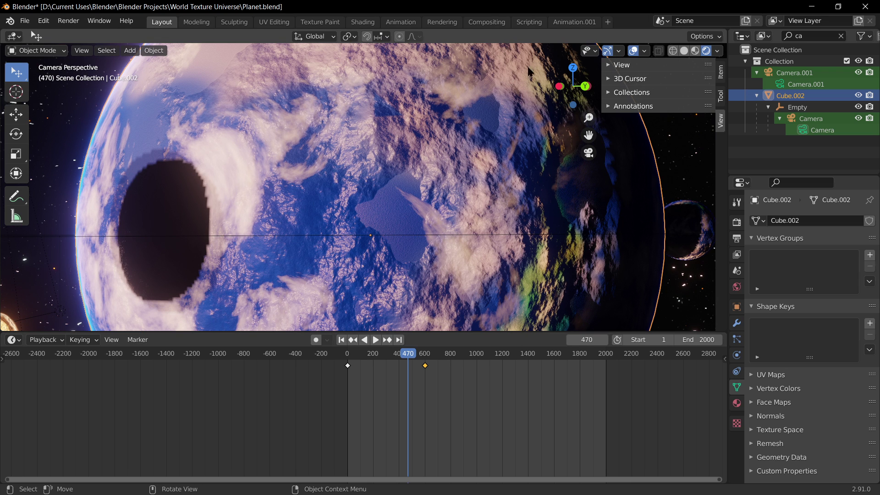
pyautogui.scroll(-2, 446, 237)
pyautogui.scroll(-2, 438, 251)
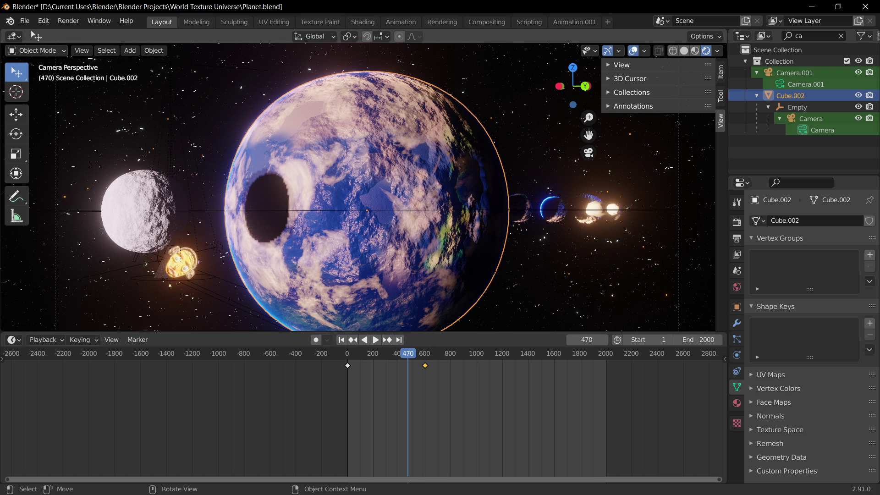
# Inspect the planet's clouds and dark spot from near and far, comparing the Layout and Texture Paint views
pyautogui.scroll(3, 513, 308)
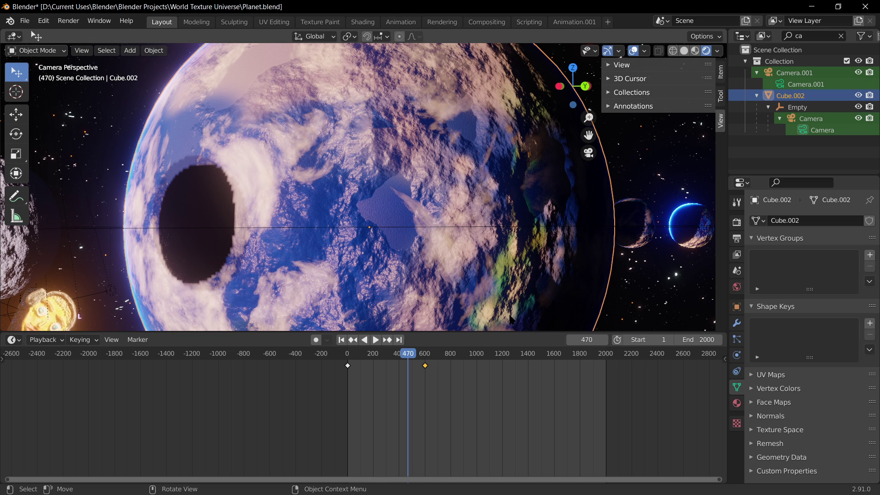
pyautogui.scroll(-1, 458, 259)
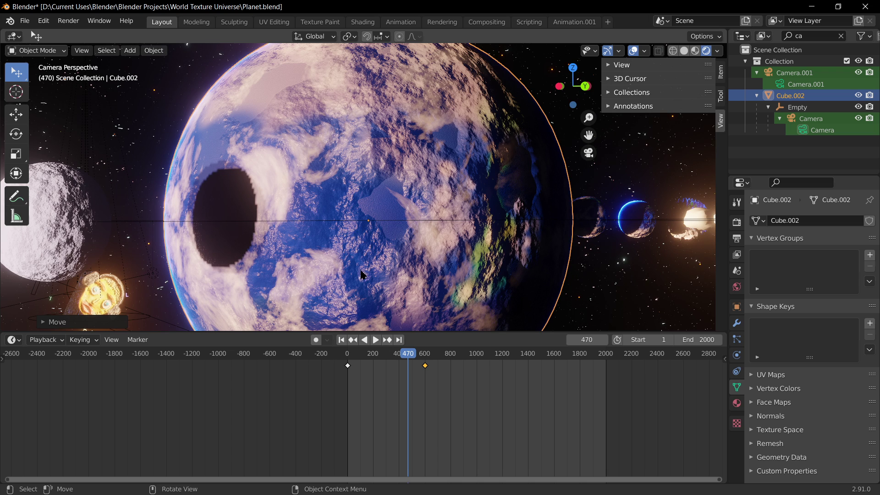
pyautogui.scroll(-3, 365, 273)
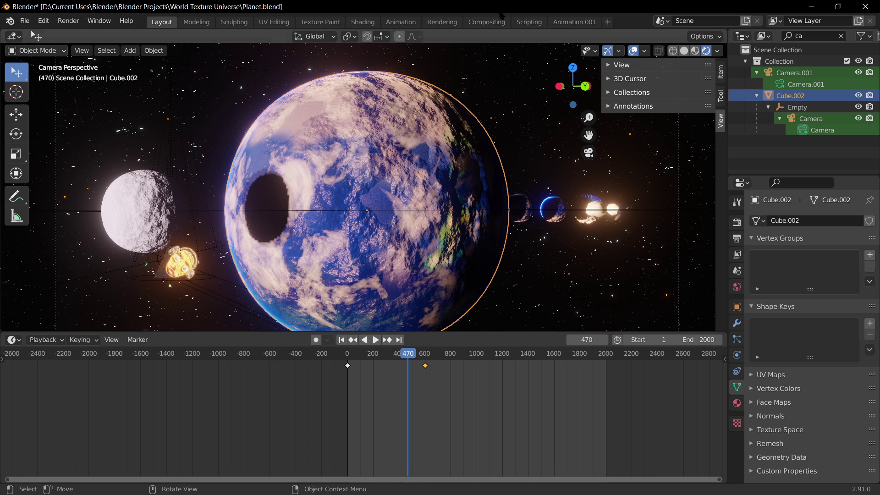
pyautogui.scroll(-2, 408, 193)
pyautogui.scroll(3, 408, 192)
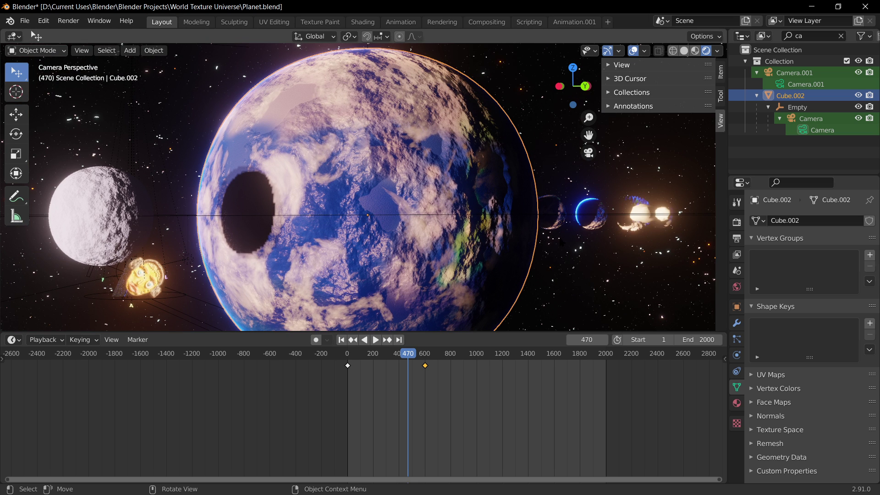
pyautogui.scroll(-2, 407, 194)
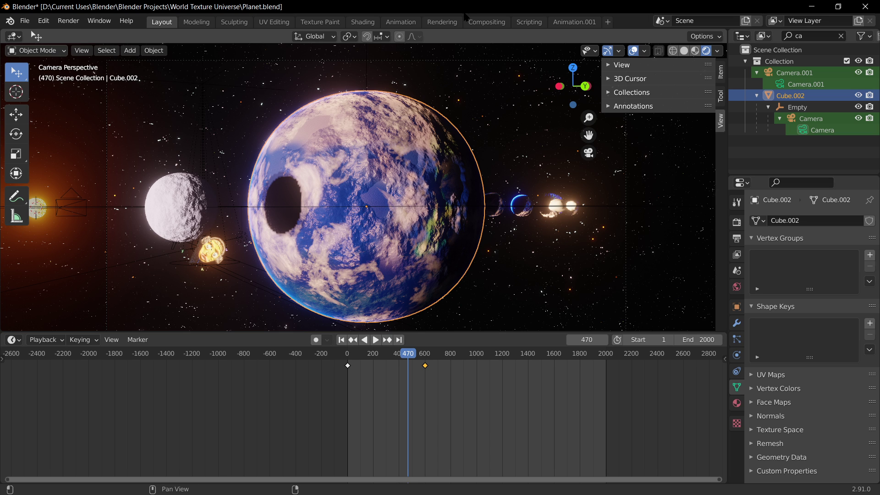
pyautogui.click(320, 22)
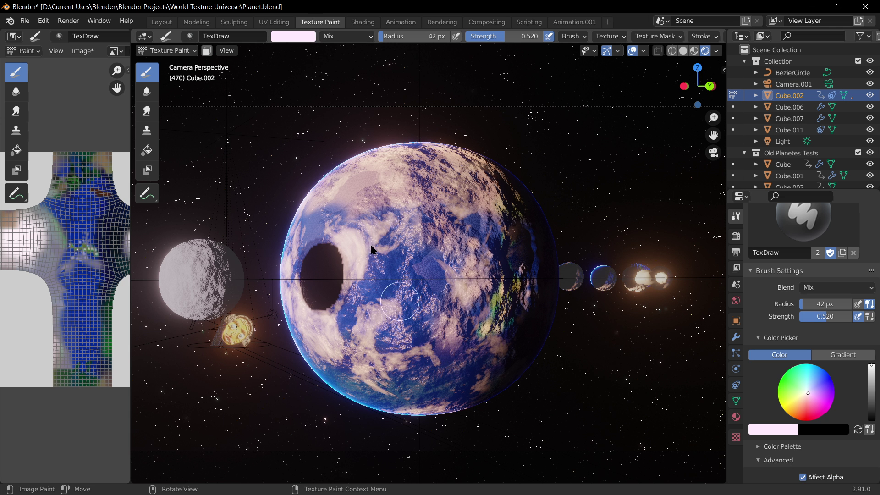
pyautogui.click(162, 22)
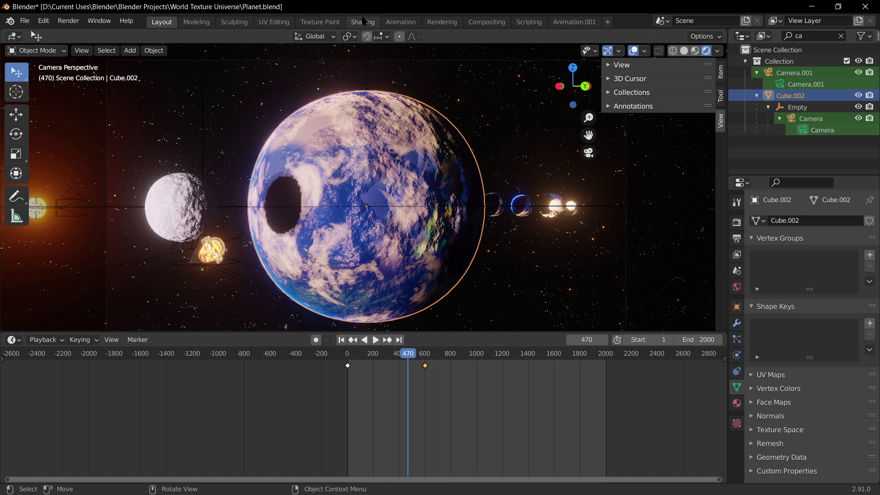
# Open the Shading workspace for the planet's material and switch its 3D viewport to rendered shading
pyautogui.click(363, 22)
pyautogui.scroll(-5, 450, 434)
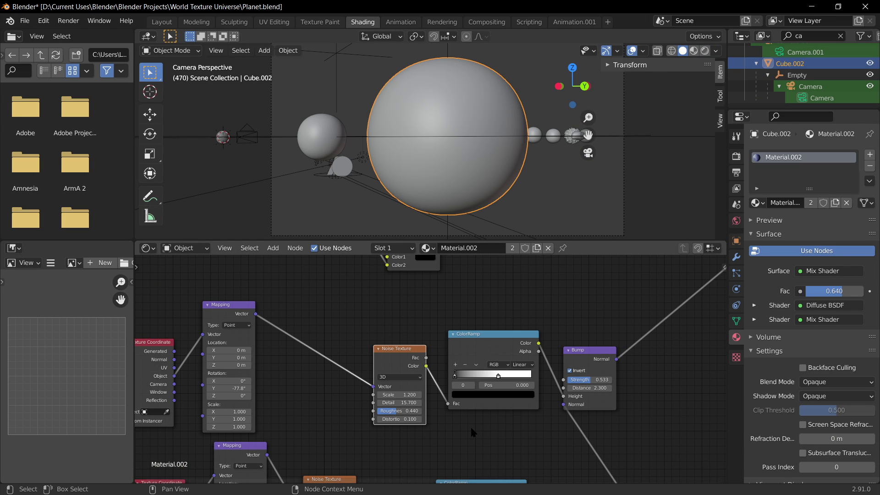
pyautogui.scroll(-3, 521, 430)
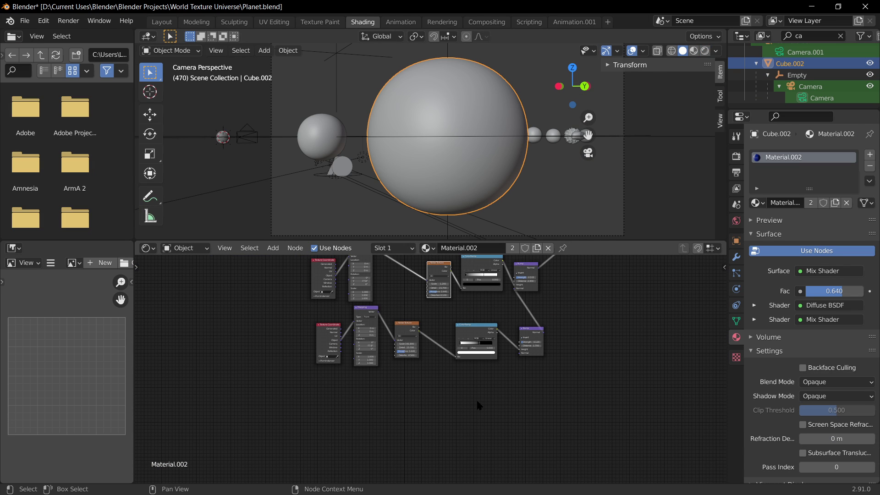
pyautogui.click(704, 50)
# Set the cyan end stop of the ColorRamp between the Mix and Gamma nodes to orange-red, H 0.053, S 0.984, V 1.000
pyautogui.scroll(4, 573, 404)
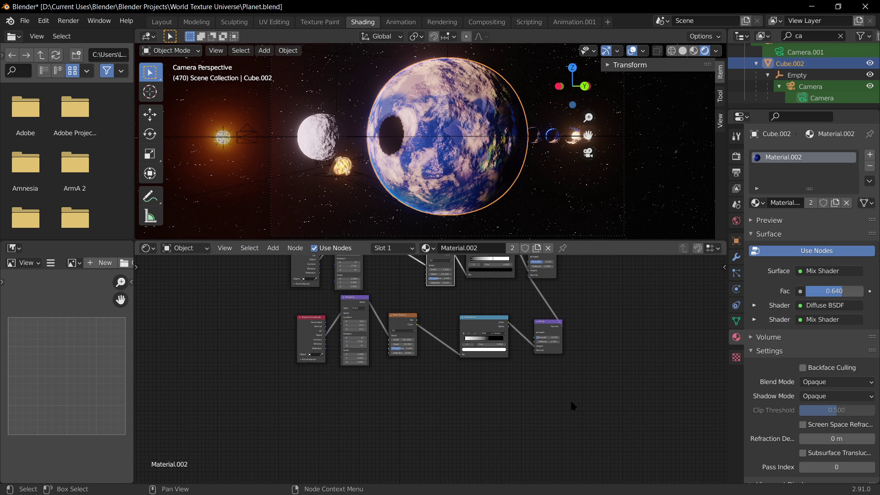
pyautogui.scroll(-10, 574, 404)
pyautogui.moveTo(569, 328); pyautogui.dragTo(540, 369, button='middle')
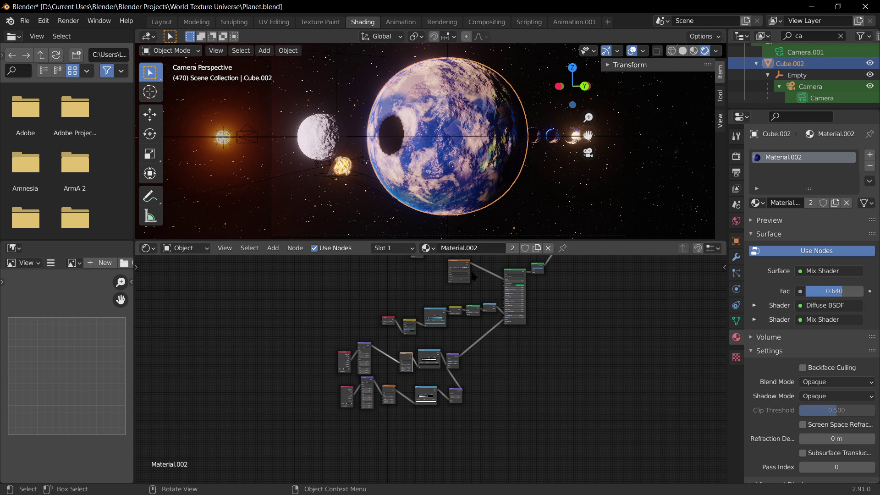
pyautogui.scroll(5, 466, 298)
pyautogui.scroll(3, 467, 319)
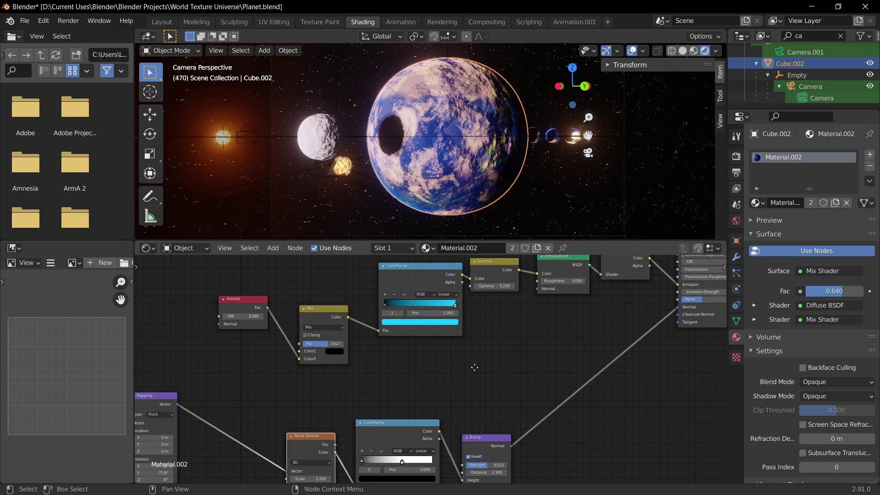
pyautogui.click(422, 336)
pyautogui.moveTo(396, 212); pyautogui.dragTo(379, 271)
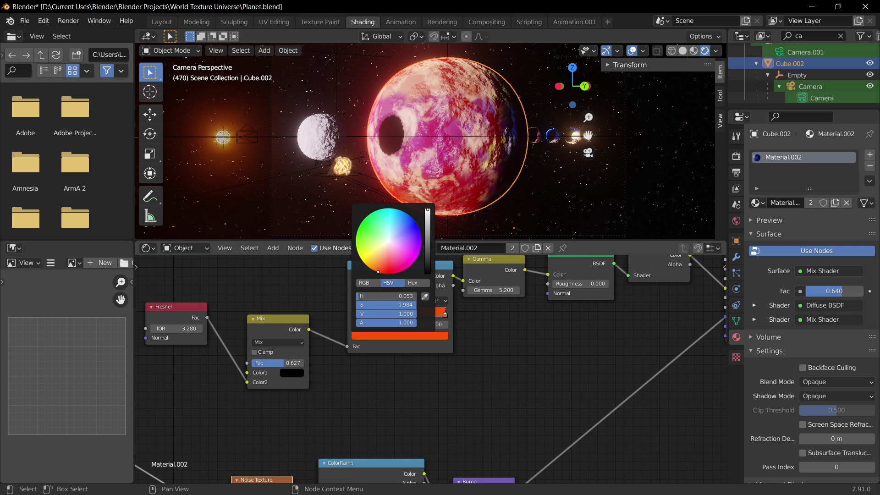